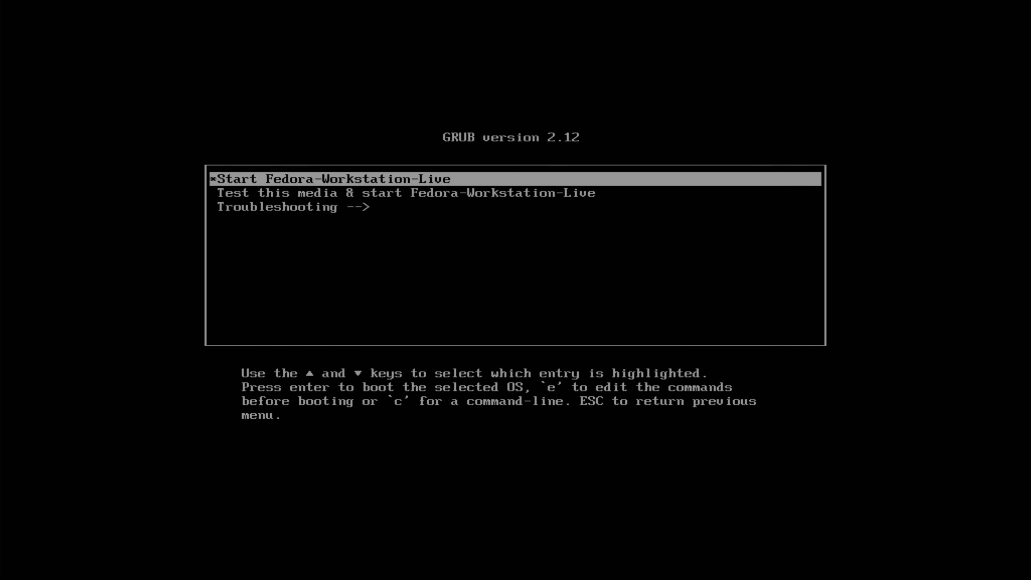
Step: Boot the Fedora Workstation live entry and dismiss the welcome dialog with Not Now
{"action": "key", "text": "Return"}
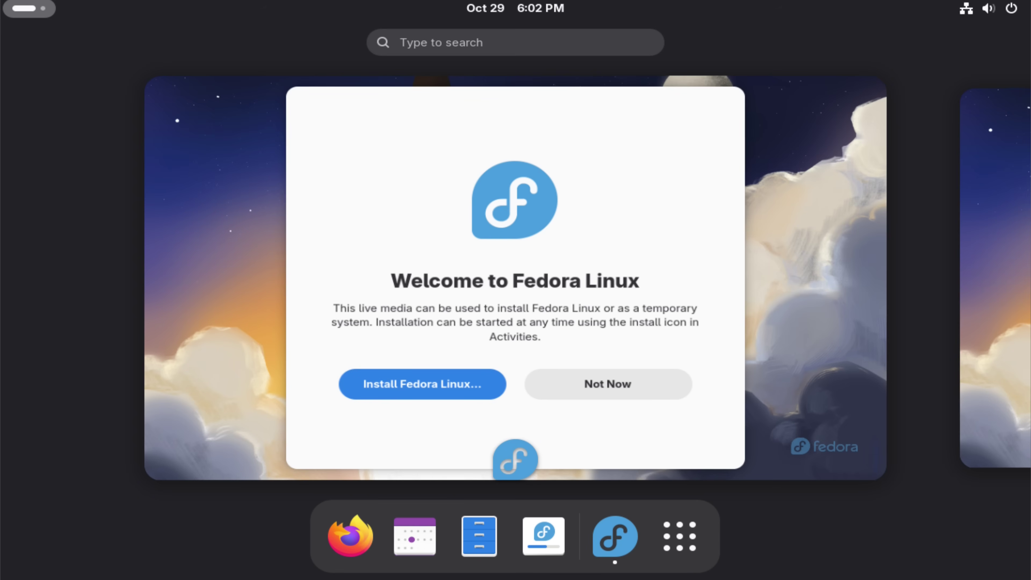
{"action": "left_click", "coordinate": [584, 249]}
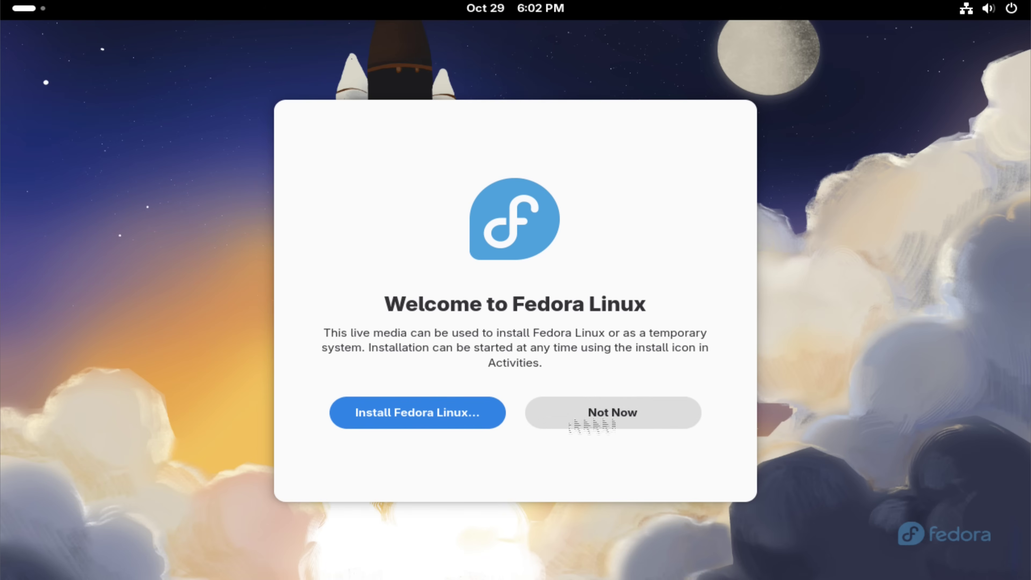
{"action": "left_click", "coordinate": [592, 418]}
Step: Launch Terminal from the Activities app grid
{"action": "left_click", "coordinate": [24, 9]}
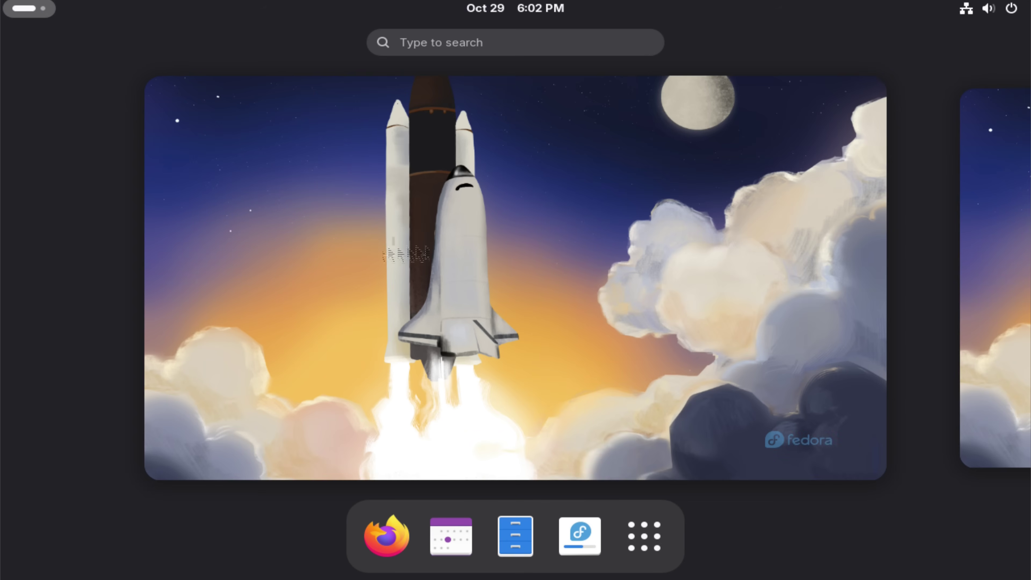
{"action": "left_click", "coordinate": [645, 536]}
{"action": "left_click", "coordinate": [564, 418]}
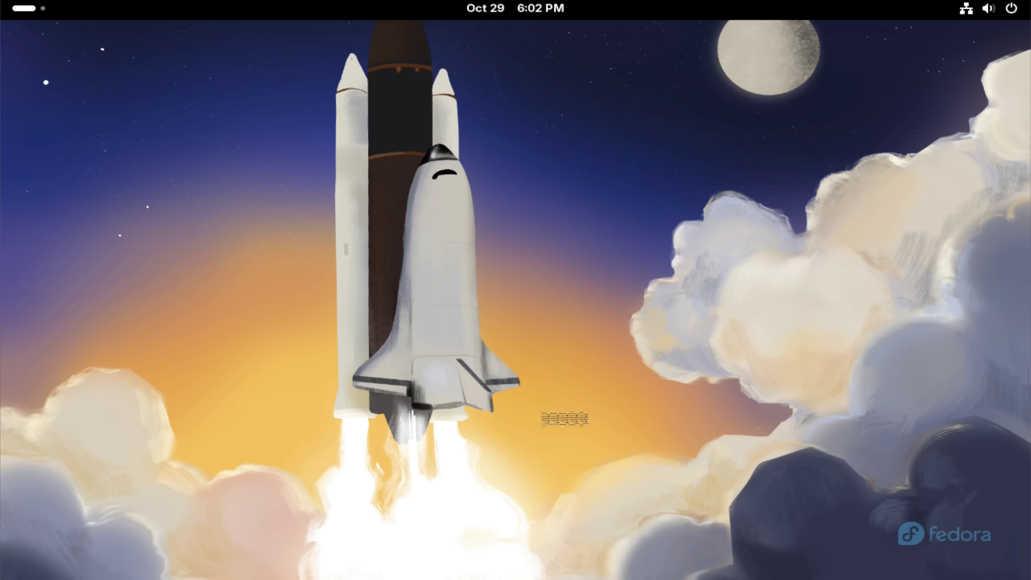
Step: Run 'sudo dnf install gparted' in the terminal
{"action": "type", "text": "sud"}
{"action": "key", "text": "BackSpace"}
{"action": "type", "text": "do"}
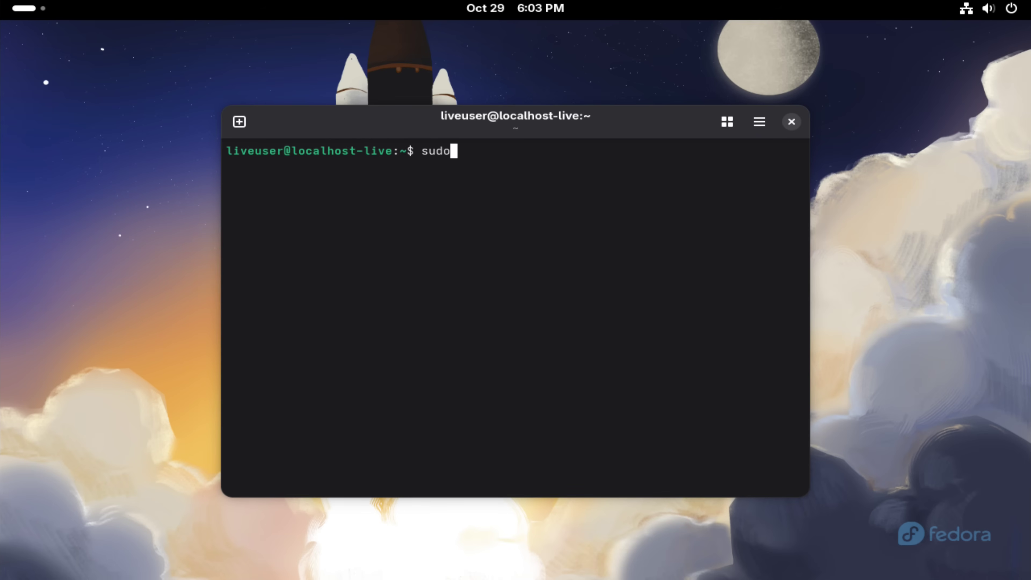
{"action": "type", "text": " dnf install fo"}
{"action": "key", "text": "BackSpace"}
{"action": "key", "text": "BackSpace"}
{"action": "type", "text": "gparted"}
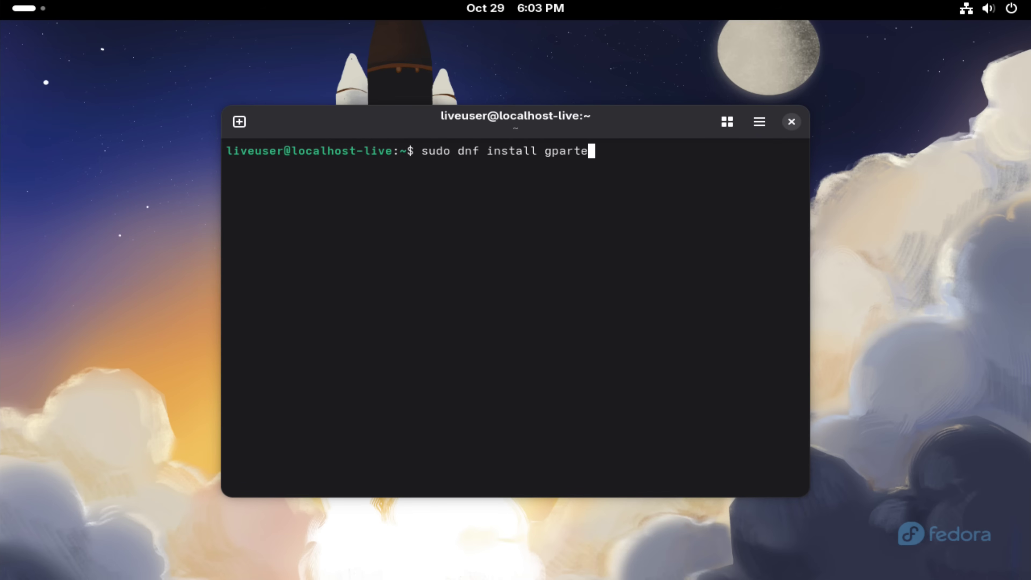
{"action": "key", "text": "Return"}
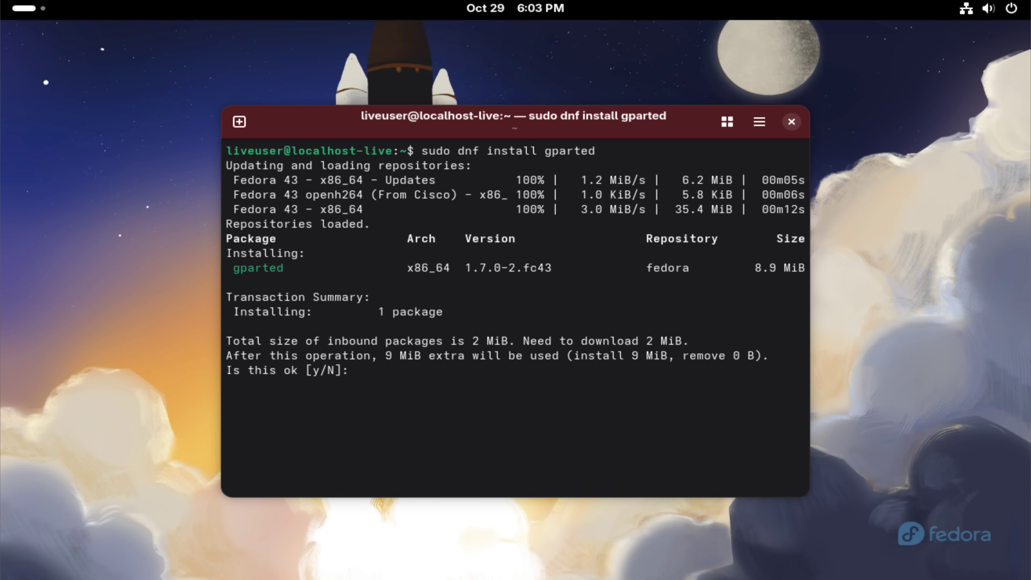
Step: Approve the gparted install and the Fedora signing key with y, then exit the terminal
{"action": "type", "text": "y"}
{"action": "key", "text": "Return"}
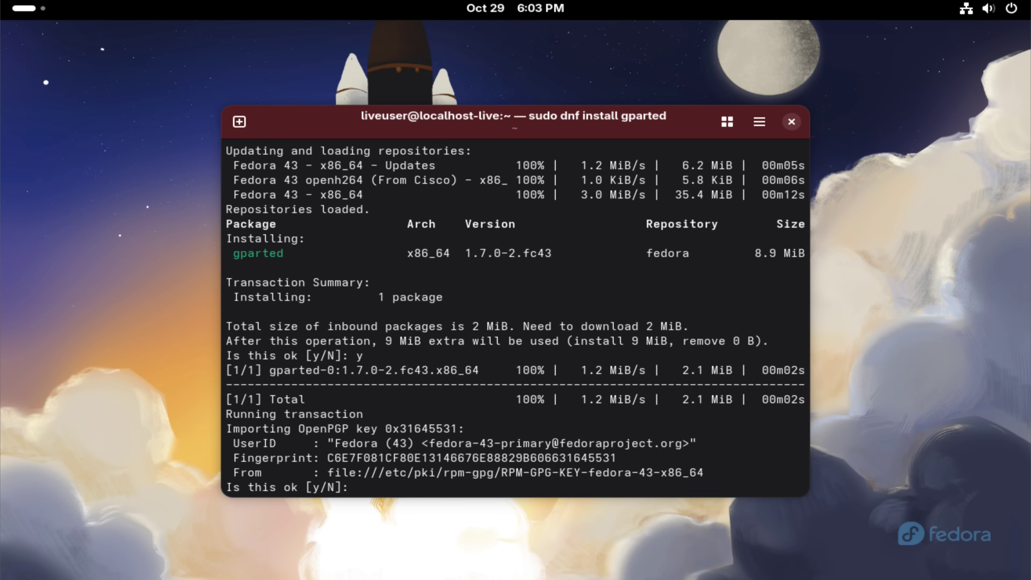
{"action": "type", "text": "y"}
{"action": "key", "text": "Return"}
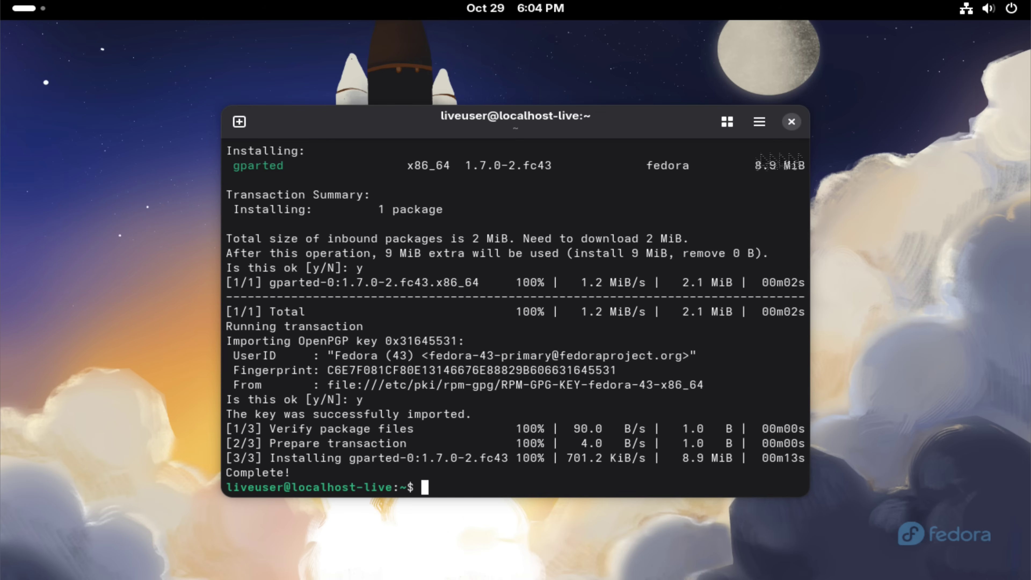
{"action": "type", "text": "exi"}
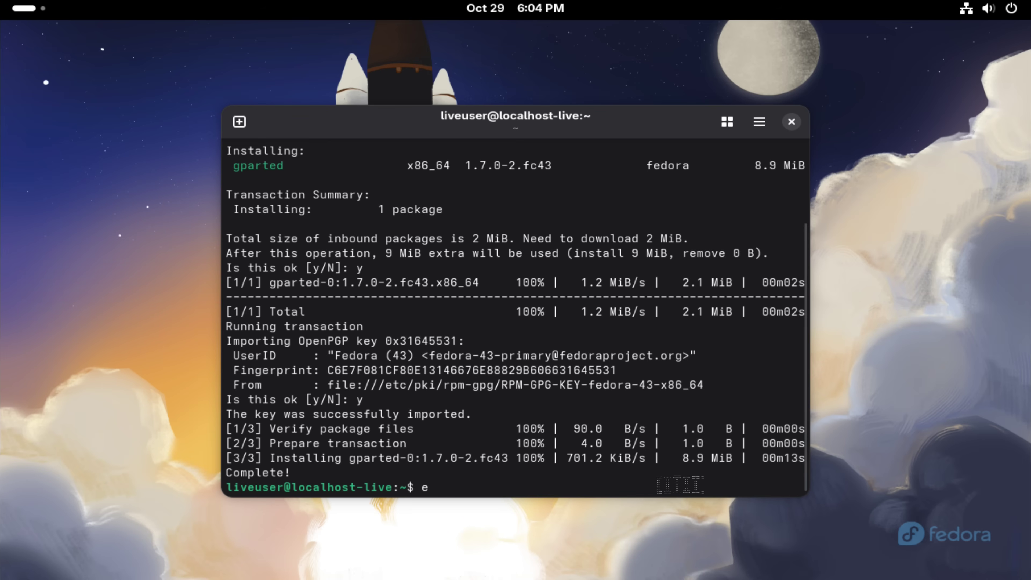
{"action": "type", "text": "t"}
{"action": "key", "text": "Return"}
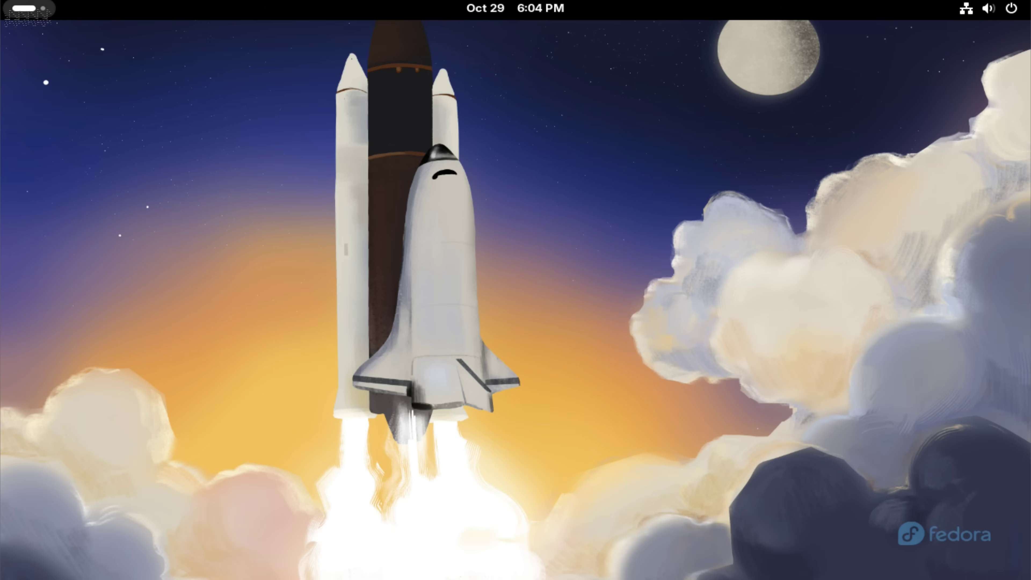
Step: Launch GParted from the app grid and authenticate for admin rights
{"action": "left_click", "coordinate": [24, 8]}
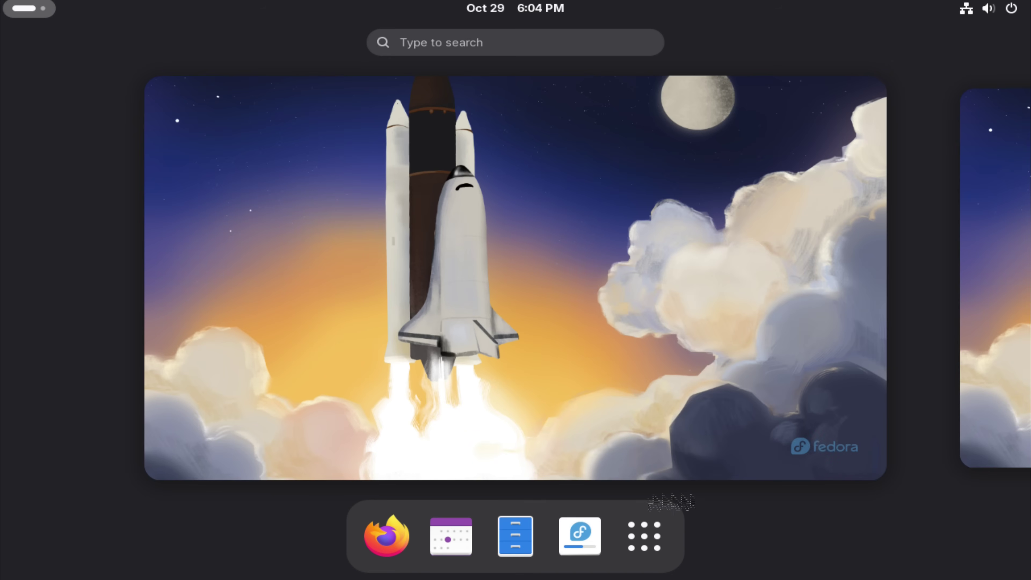
{"action": "left_click", "coordinate": [644, 536]}
{"action": "left_click", "coordinate": [765, 426]}
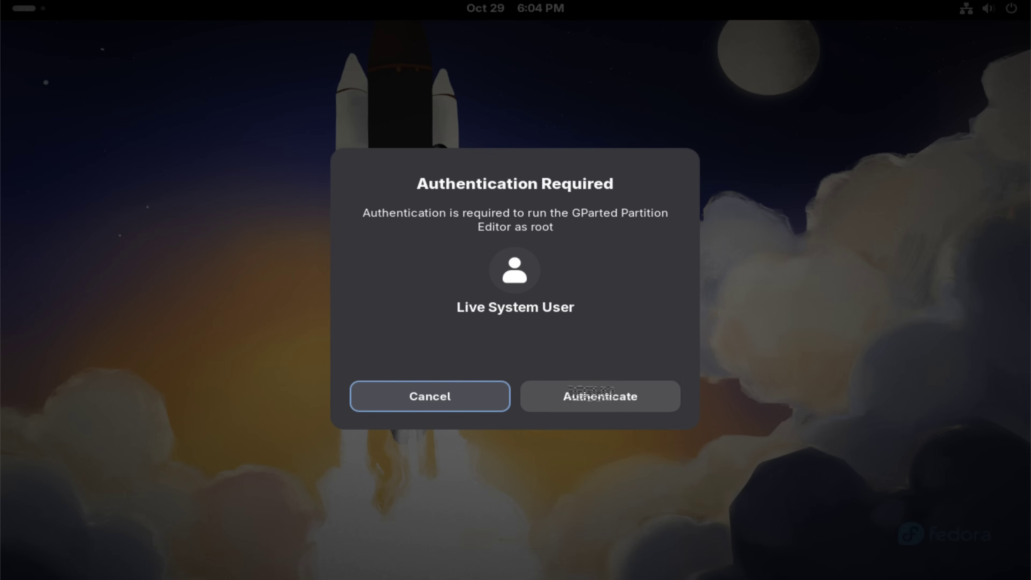
{"action": "left_click", "coordinate": [592, 395]}
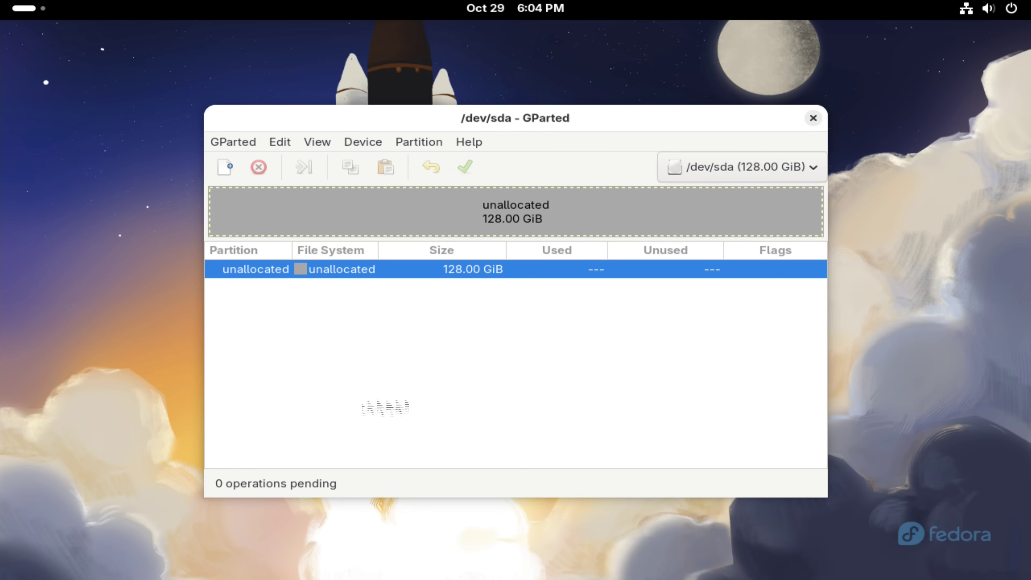
Step: Create a new gpt partition table on /dev/sda, erasing the disk
{"action": "left_click", "coordinate": [363, 142]}
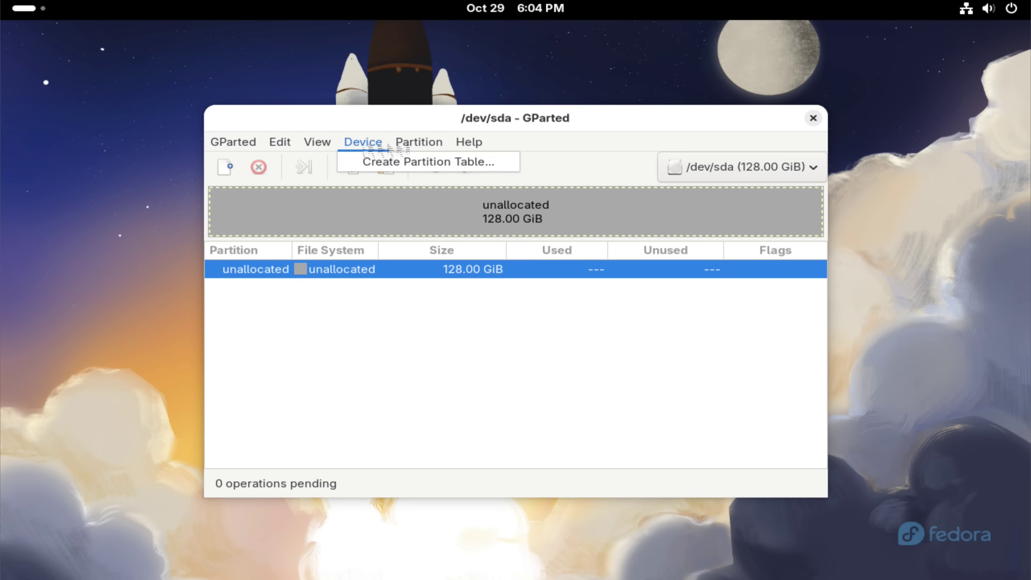
{"action": "left_click", "coordinate": [402, 159]}
{"action": "left_click", "coordinate": [543, 317]}
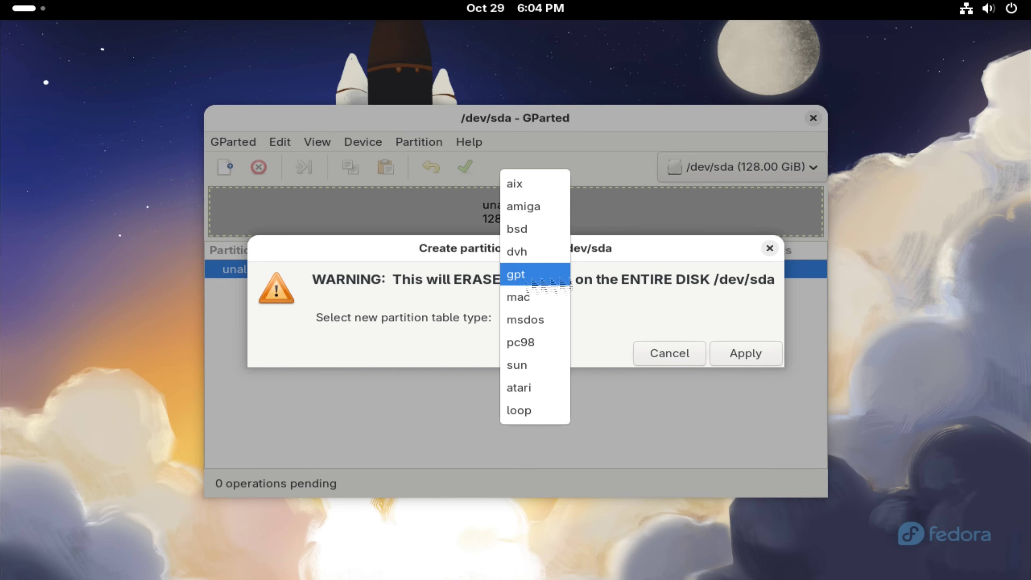
{"action": "left_click", "coordinate": [540, 279]}
{"action": "left_click", "coordinate": [540, 319]}
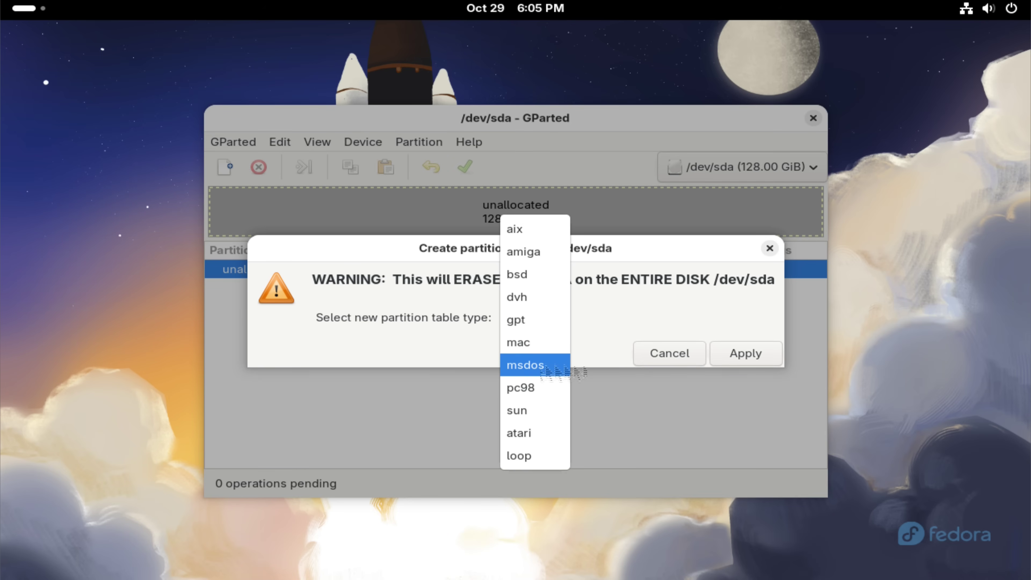
{"action": "left_click", "coordinate": [528, 319]}
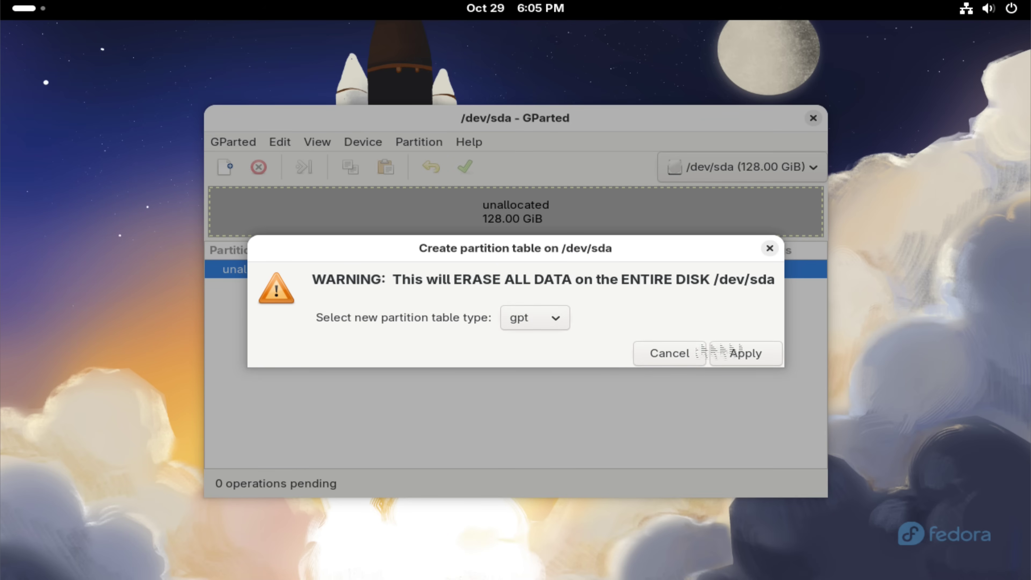
{"action": "left_click", "coordinate": [734, 353]}
Step: Queue a 512 MiB partition named 'EFI System Partition' with label efi
{"action": "left_click", "coordinate": [419, 142]}
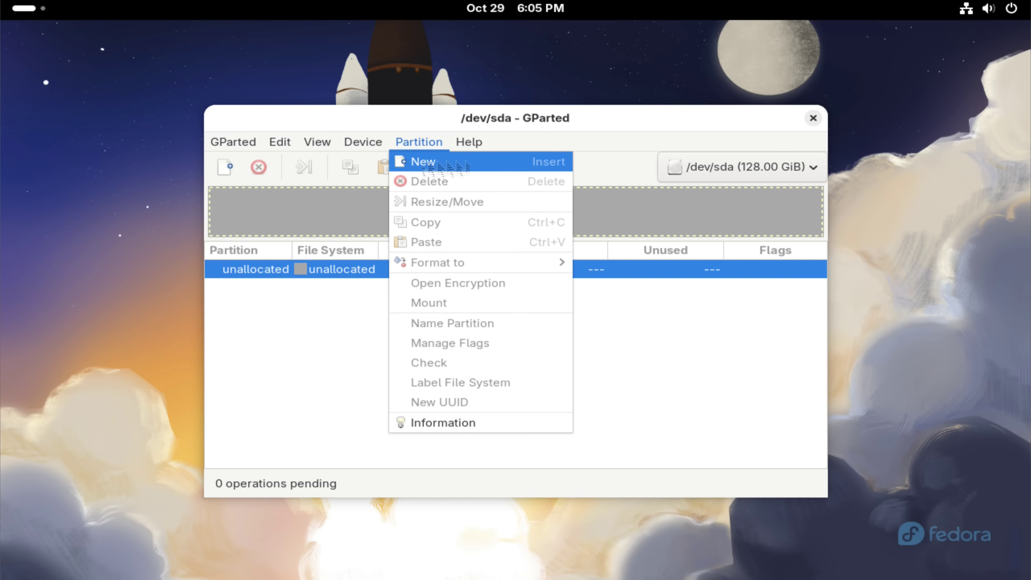
{"action": "left_click", "coordinate": [416, 161]}
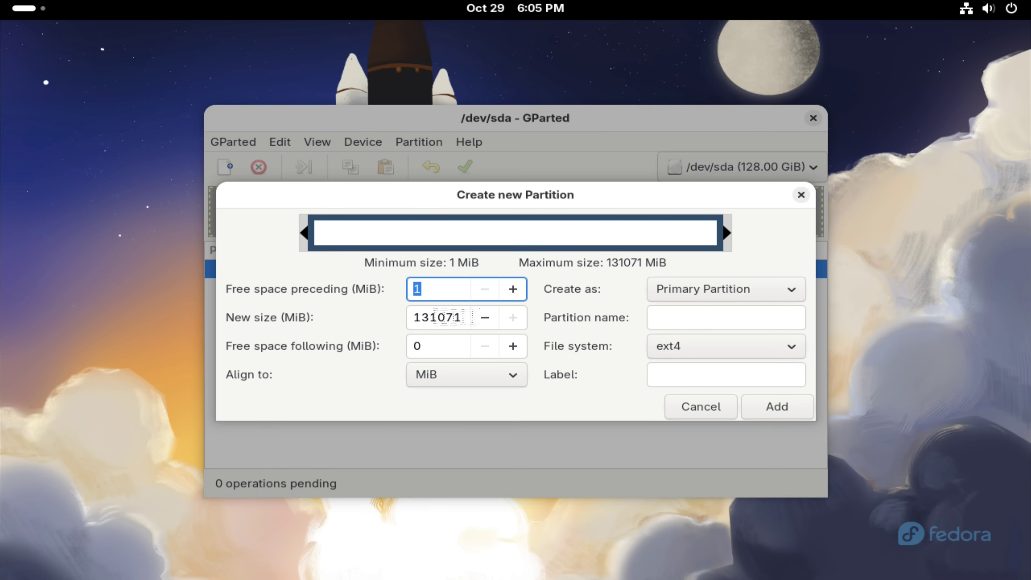
{"action": "double_click", "coordinate": [469, 318]}
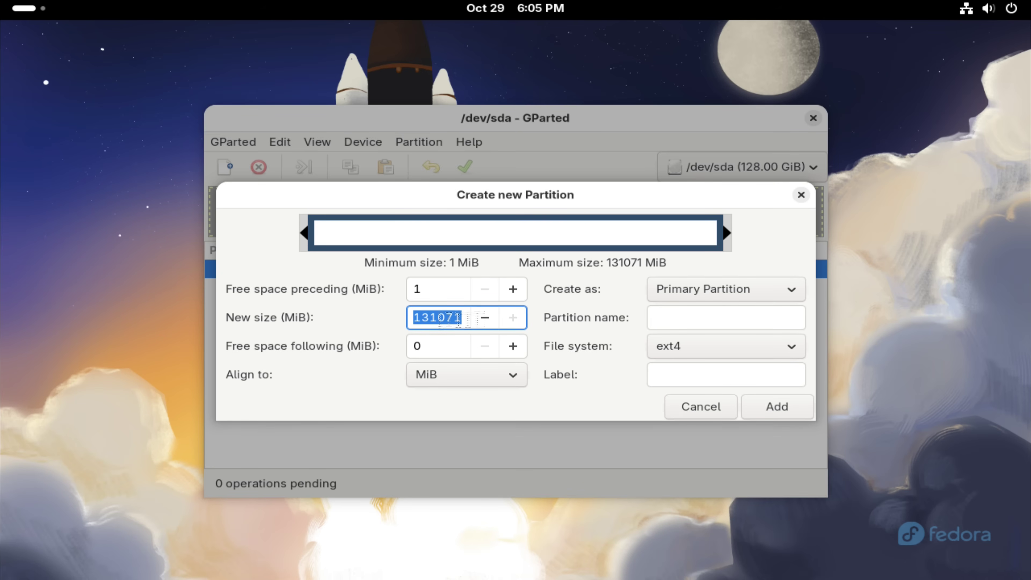
{"action": "type", "text": "512"}
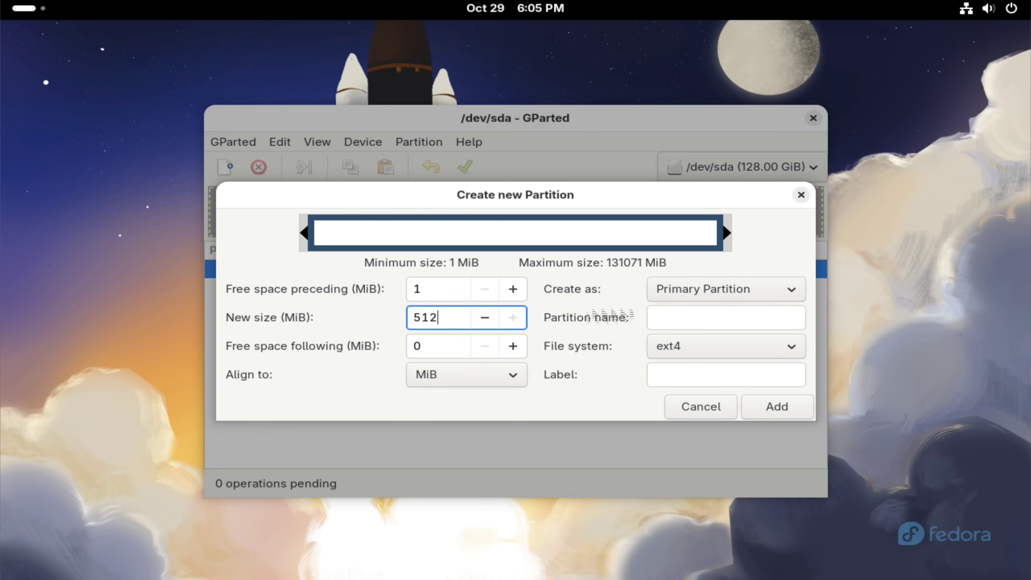
{"action": "left_click", "coordinate": [685, 311]}
{"action": "type", "text": "EF"}
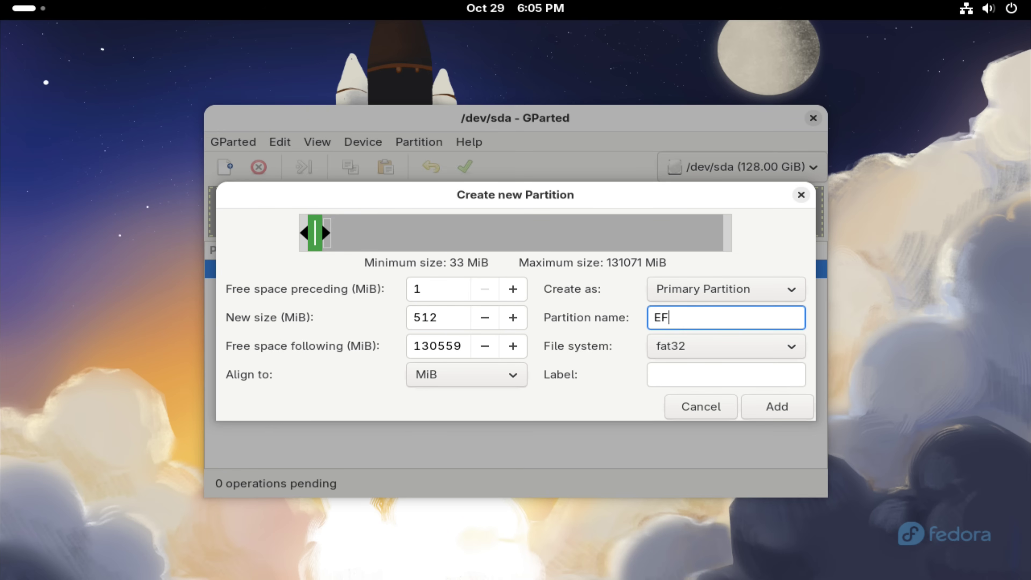
{"action": "type", "text": "I System Partition"}
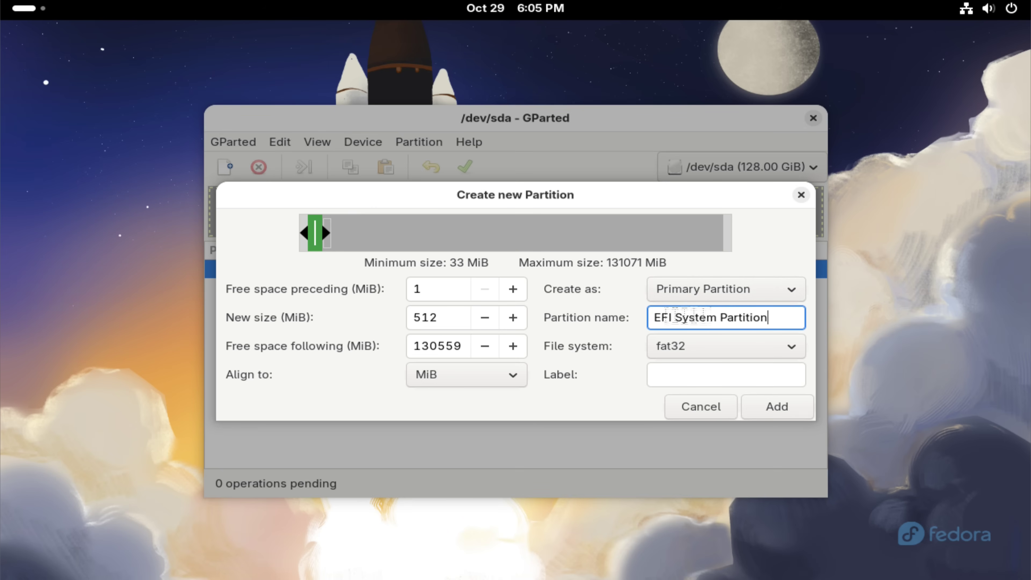
{"action": "left_click", "coordinate": [688, 376]}
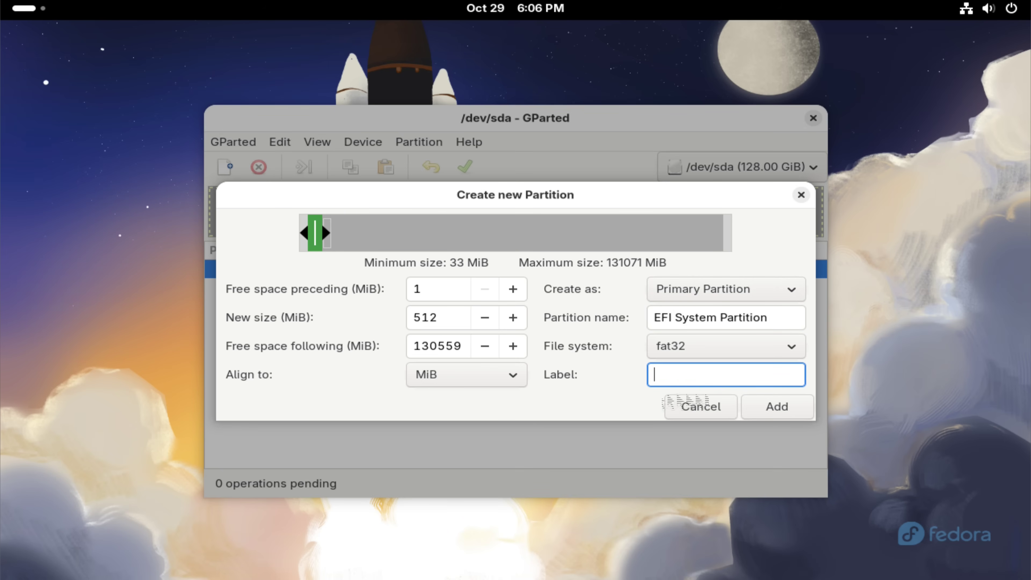
{"action": "type", "text": "efi"}
{"action": "key", "text": "Return"}
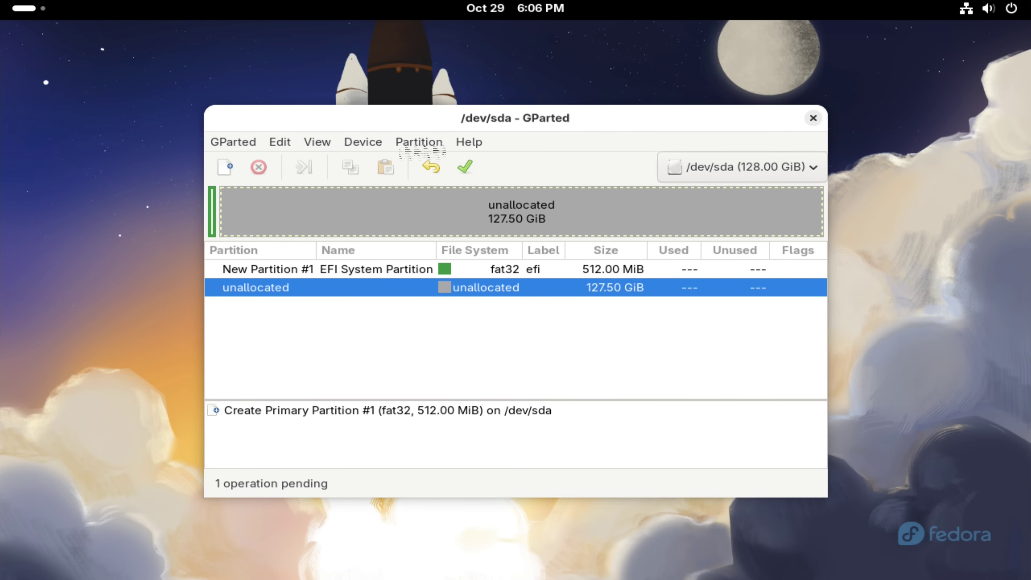
{"action": "left_click", "coordinate": [422, 150]}
Step: Queue a 1024 MiB ext4 partition named and labelled boot
{"action": "left_click", "coordinate": [420, 161]}
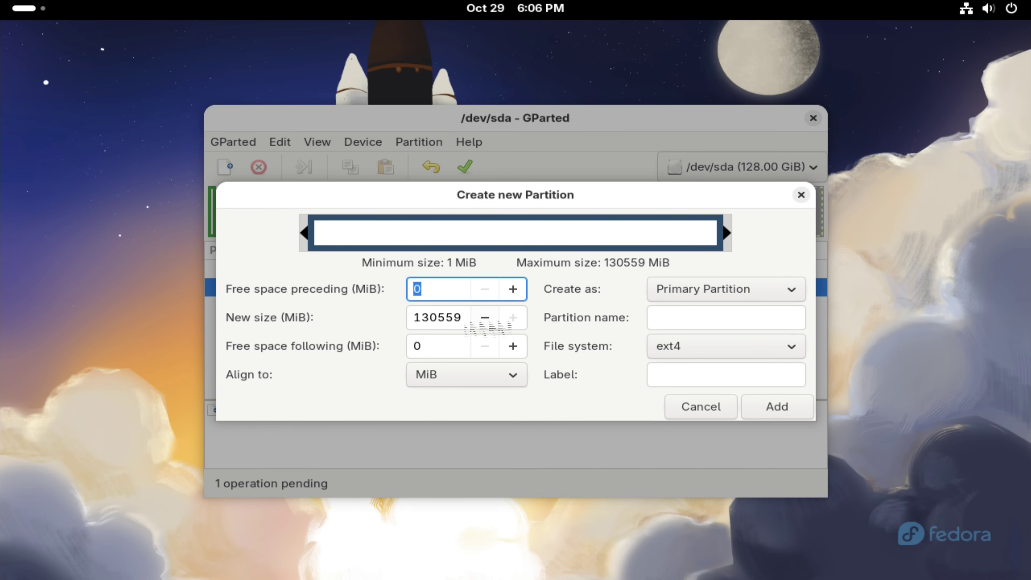
{"action": "key", "text": "Tab"}
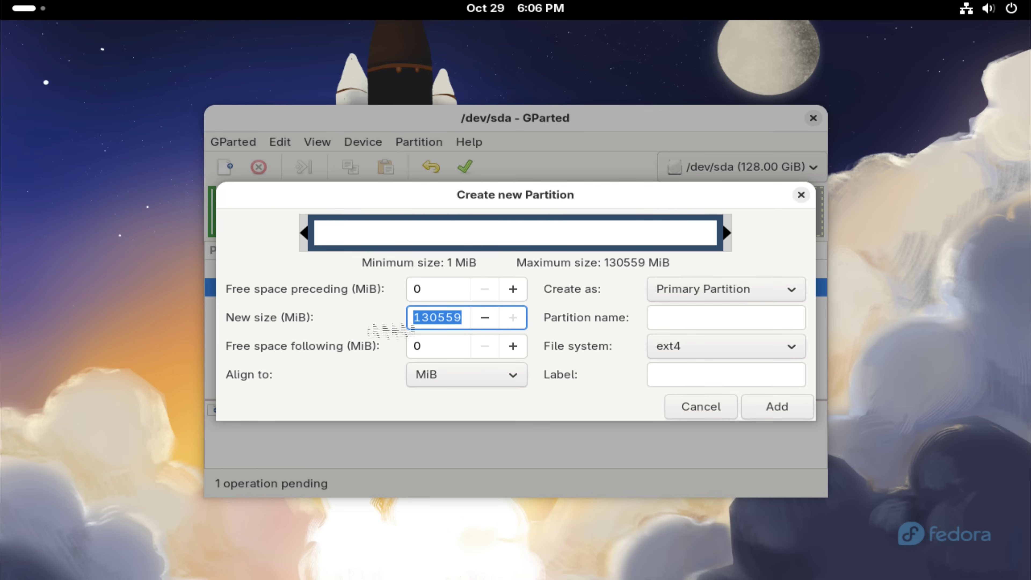
{"action": "type", "text": "1024"}
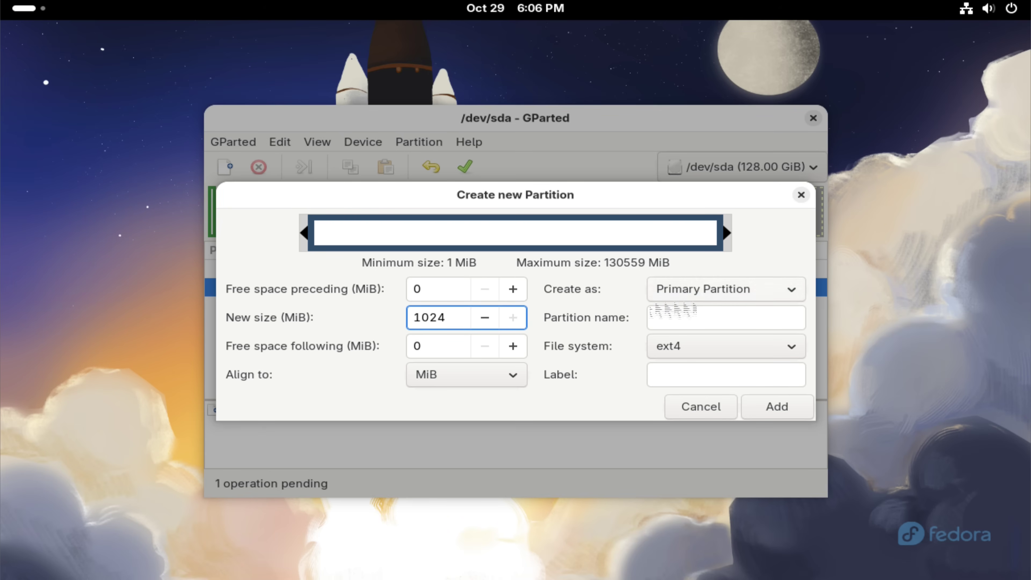
{"action": "left_click", "coordinate": [678, 313]}
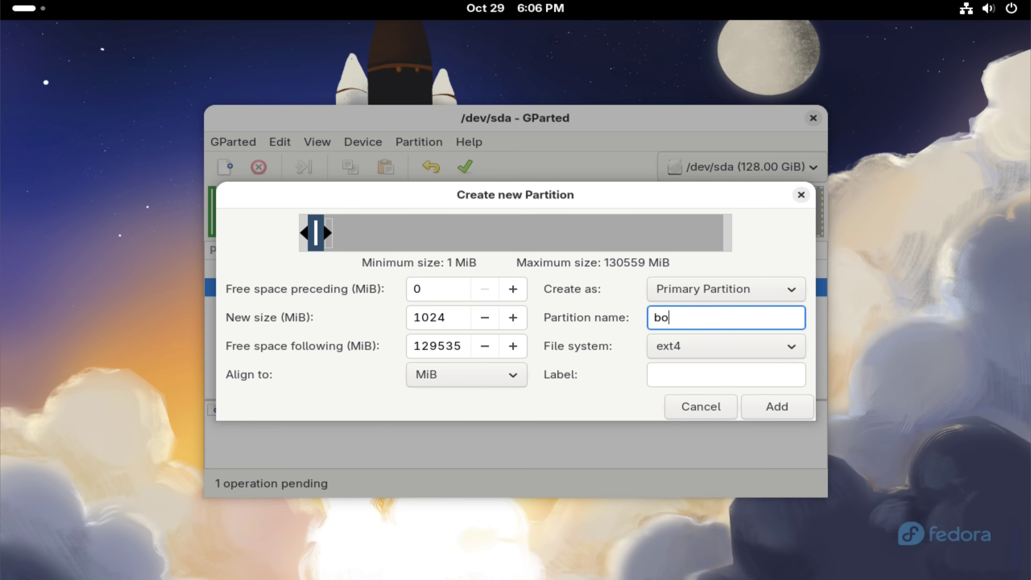
{"action": "left_click", "coordinate": [710, 374]}
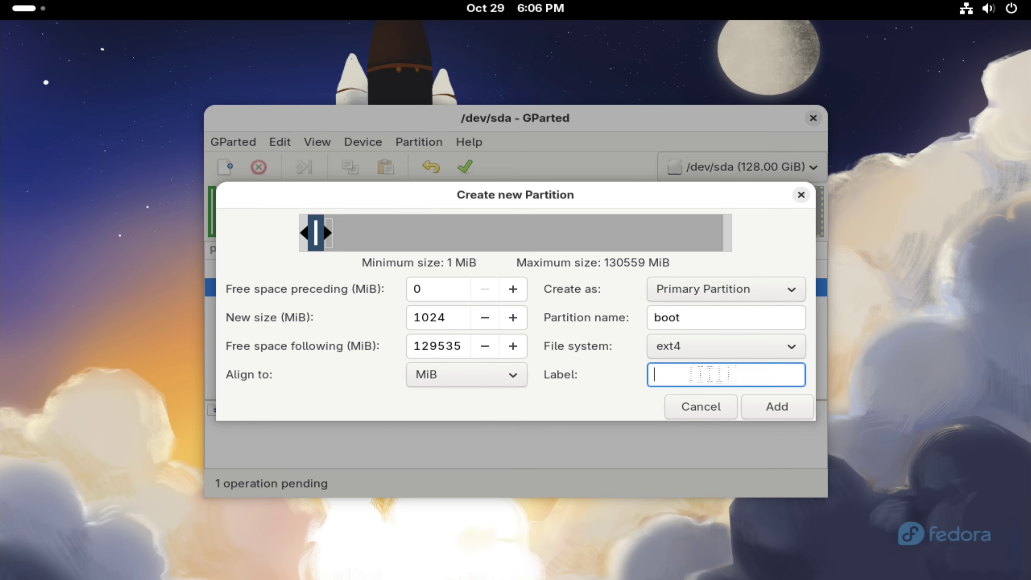
{"action": "type", "text": "boot"}
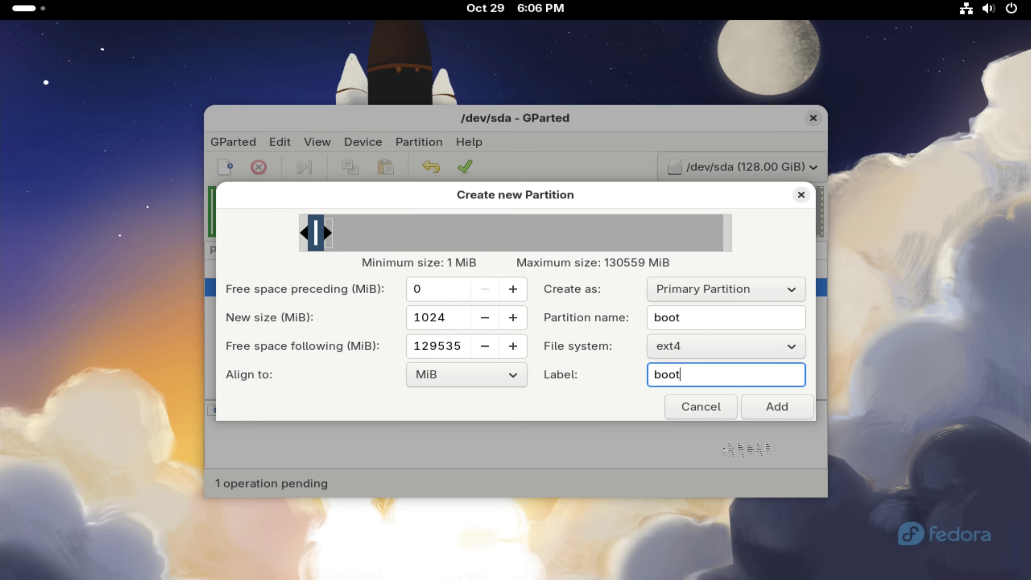
{"action": "left_click", "coordinate": [763, 408]}
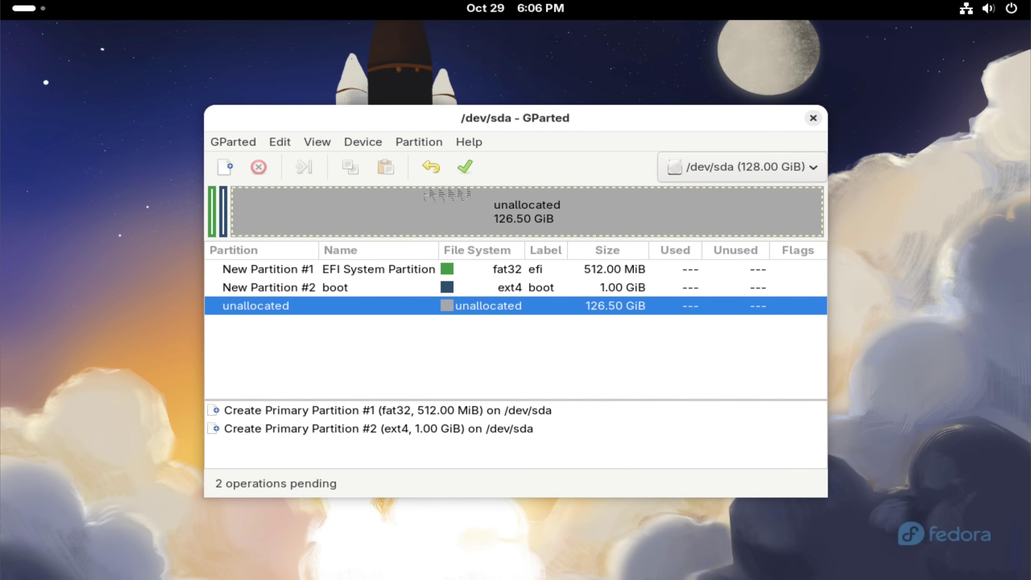
Step: Queue an 8 GiB linux-swap partition named and labelled swap
{"action": "left_click", "coordinate": [418, 141]}
{"action": "left_click", "coordinate": [418, 162]}
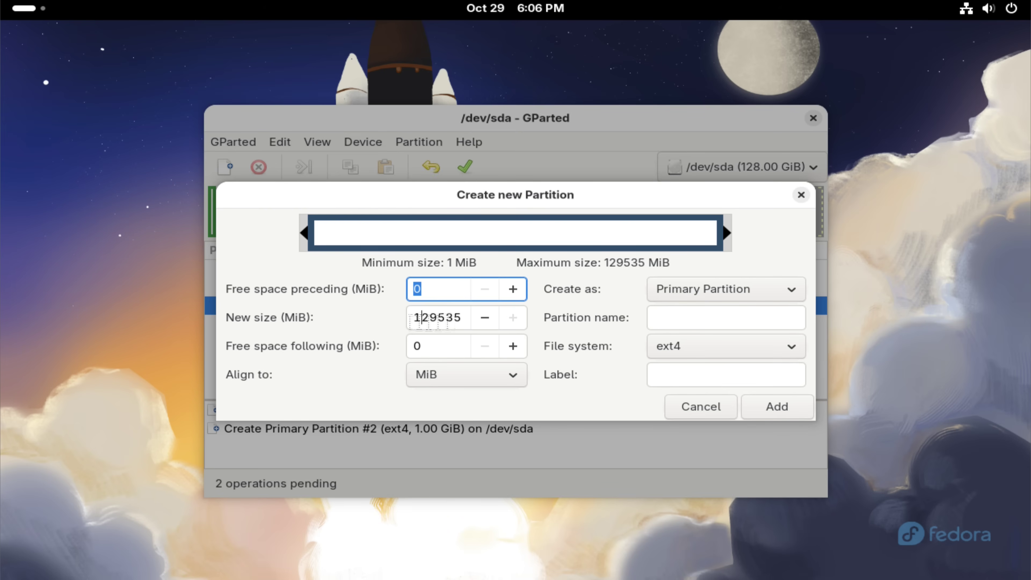
{"action": "left_click", "coordinate": [422, 317]}
{"action": "double_click", "coordinate": [461, 323]}
{"action": "type", "text": "8192"}
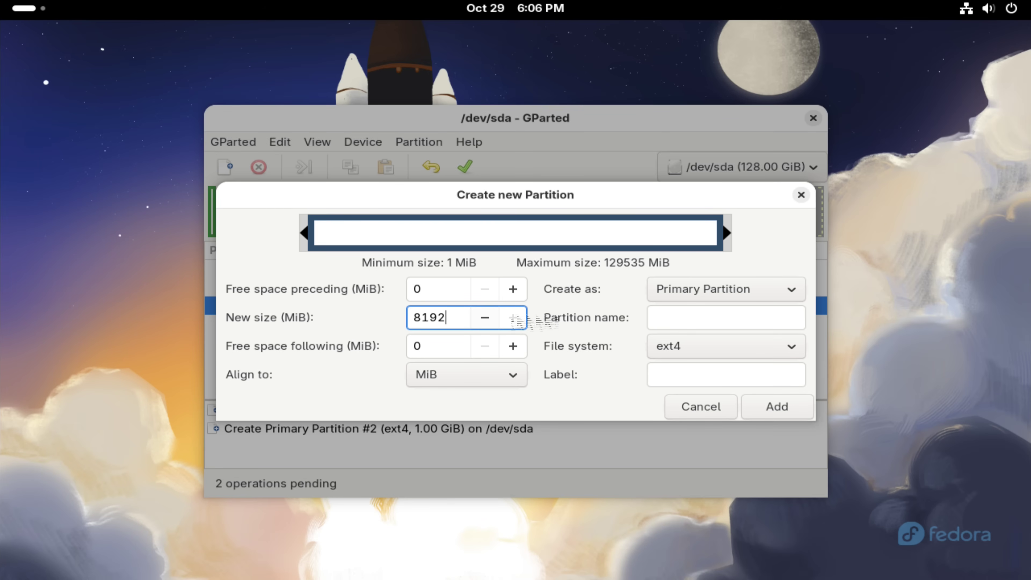
{"action": "left_click", "coordinate": [726, 346]}
{"action": "left_click", "coordinate": [706, 505]}
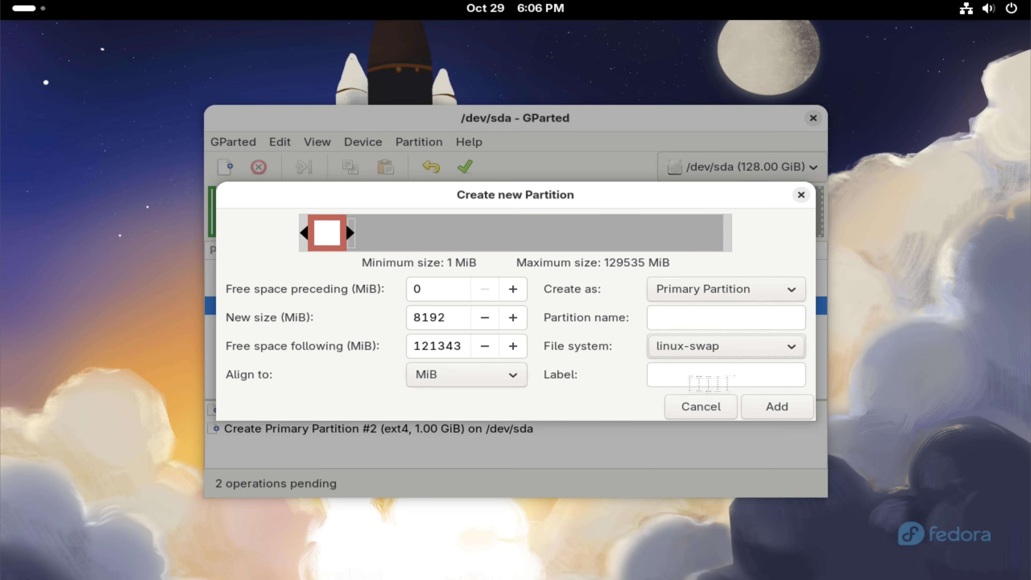
{"action": "left_click", "coordinate": [702, 317]}
{"action": "type", "text": "sw"}
{"action": "left_click", "coordinate": [705, 375]}
{"action": "type", "text": "swap"}
{"action": "left_click", "coordinate": [776, 407]}
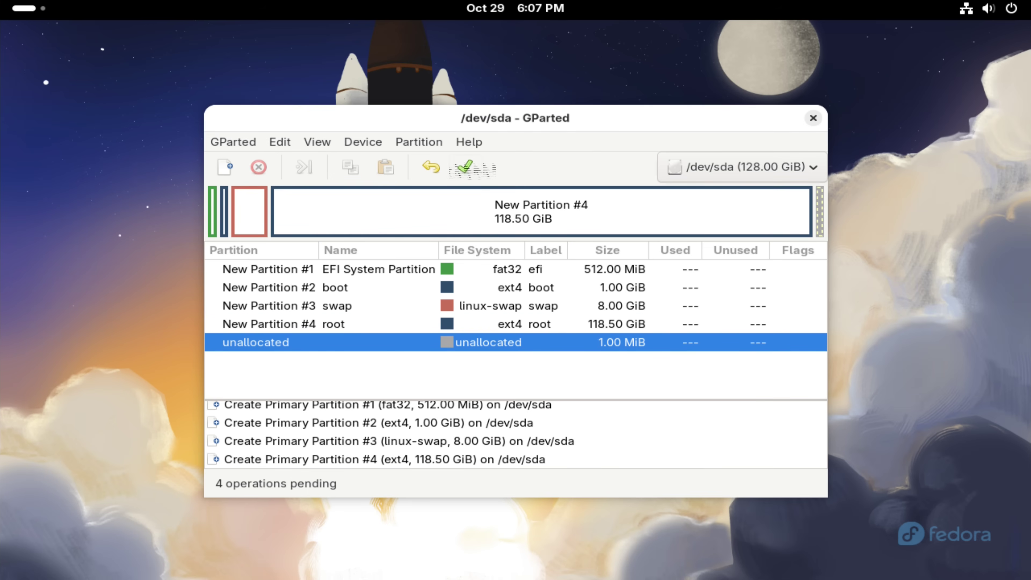
{"action": "left_click", "coordinate": [464, 167]}
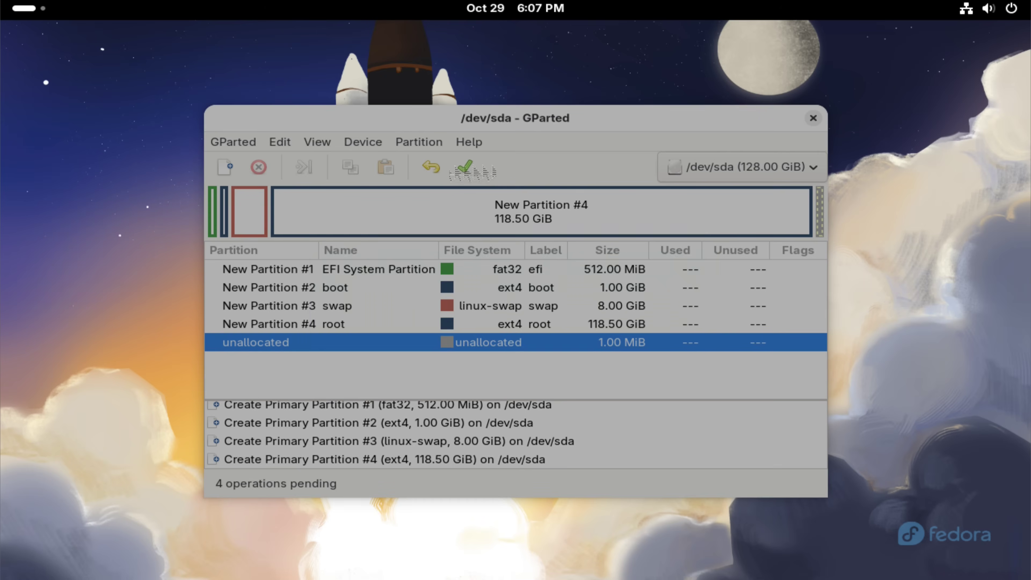
Step: Write the pending partition operations to disk and set the esp flag on sda1
{"action": "left_click", "coordinate": [621, 353]}
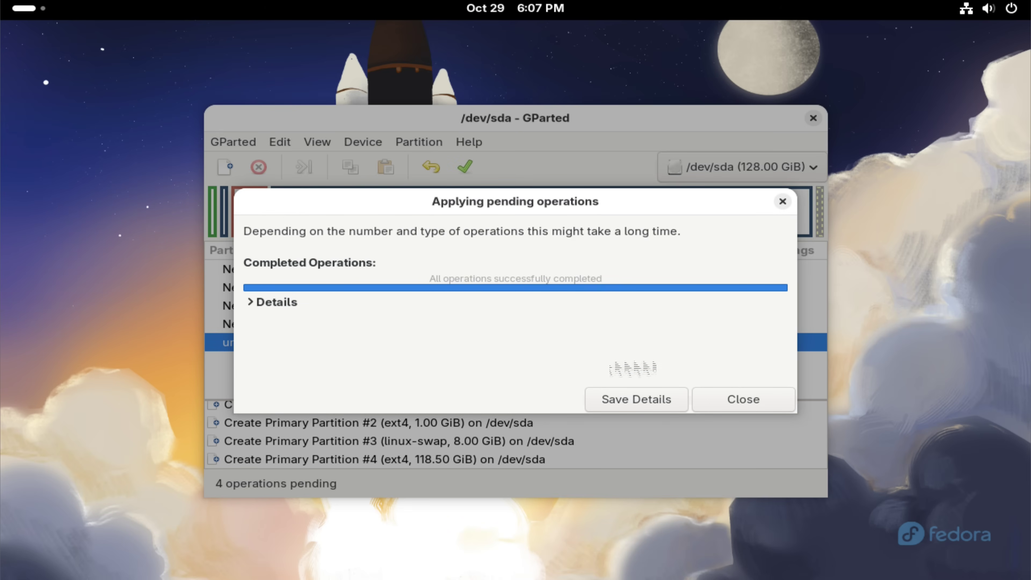
{"action": "left_click", "coordinate": [710, 400]}
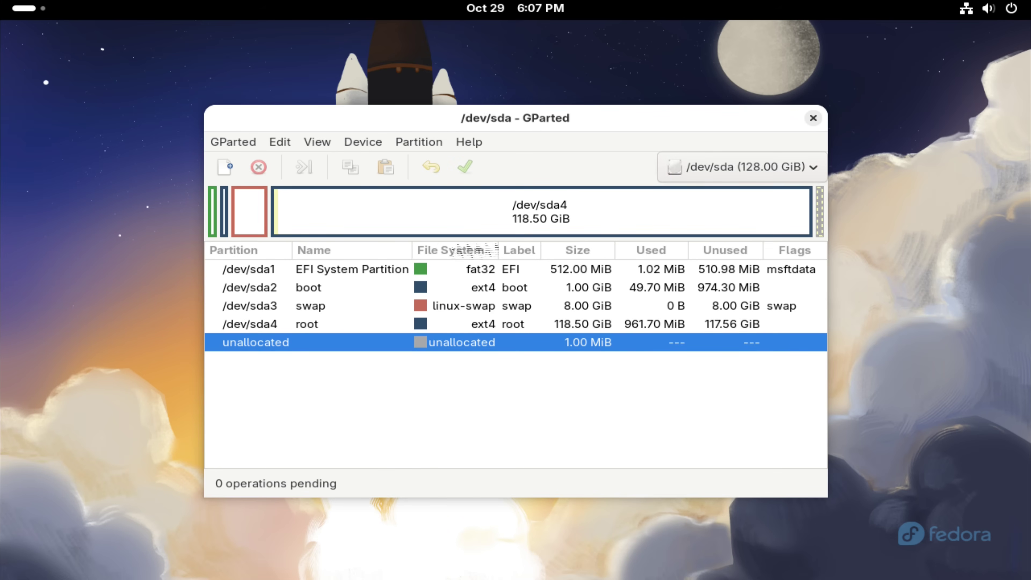
{"action": "left_click", "coordinate": [467, 274]}
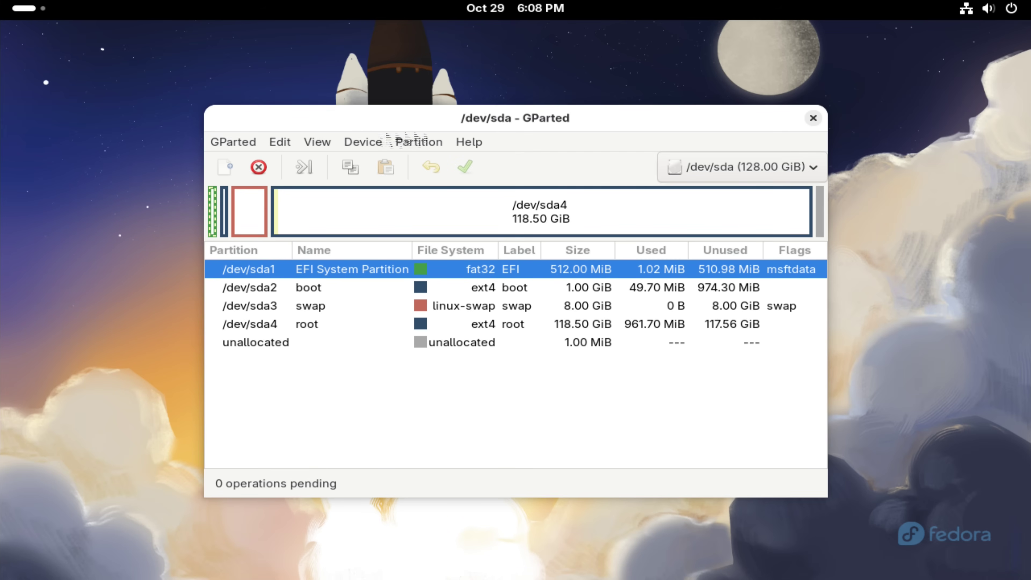
{"action": "left_click", "coordinate": [418, 141]}
{"action": "left_click", "coordinate": [483, 344]}
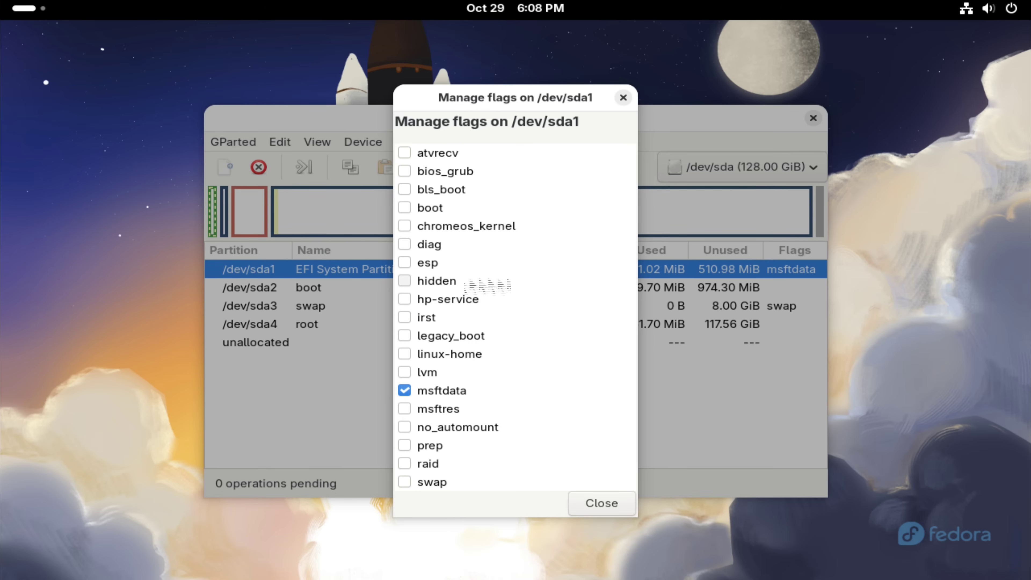
{"action": "left_click", "coordinate": [426, 263]}
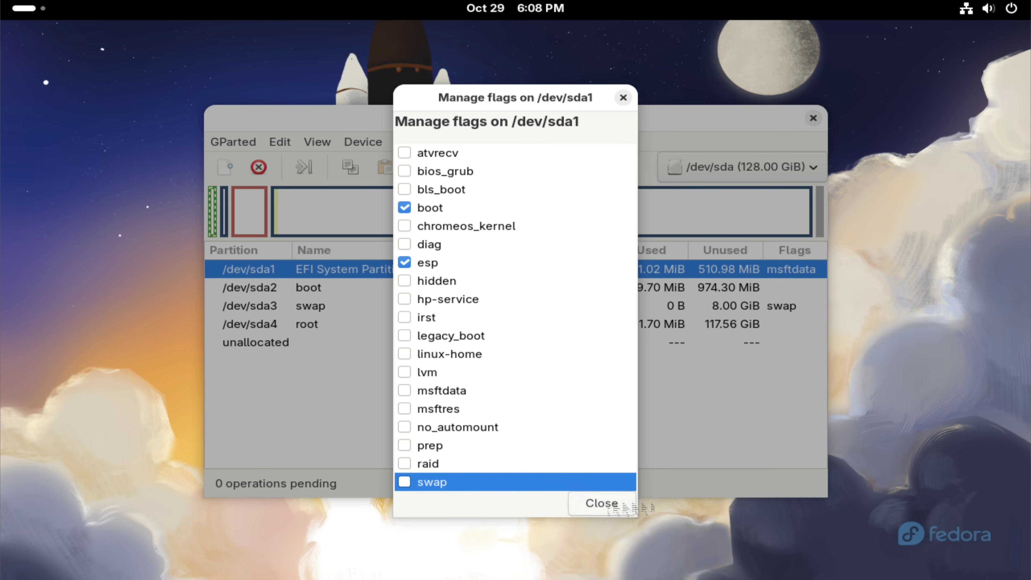
{"action": "left_click", "coordinate": [601, 503]}
Step: Close GParted and start Install to Hard Drive from Activities
{"action": "left_click", "coordinate": [813, 119]}
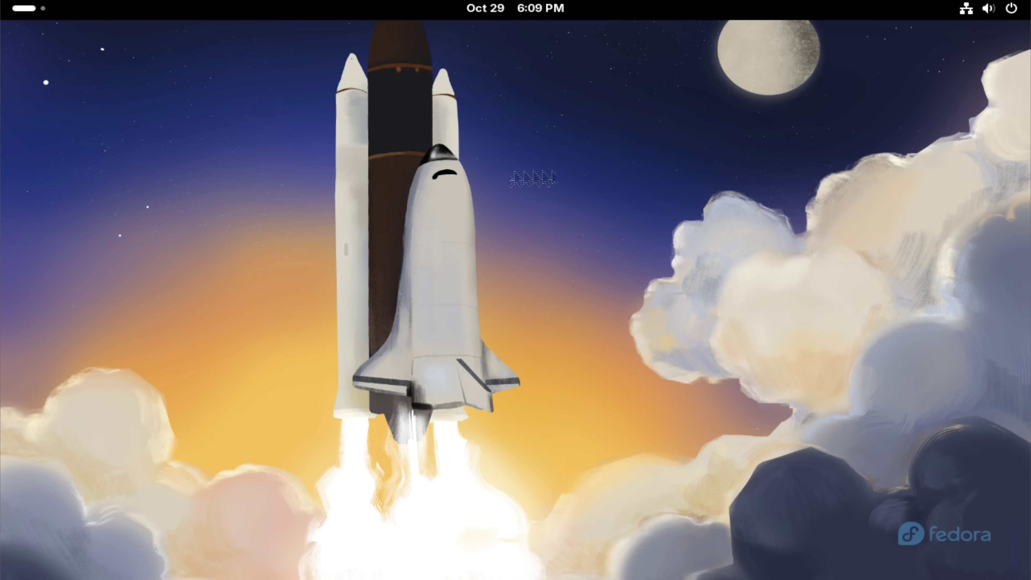
{"action": "left_click", "coordinate": [28, 9]}
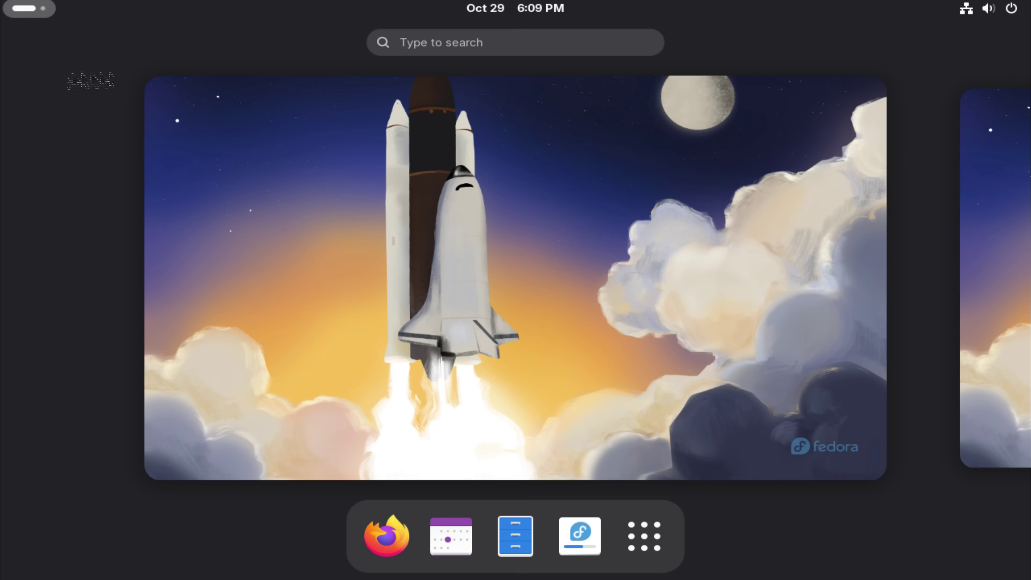
{"action": "left_click", "coordinate": [580, 536]}
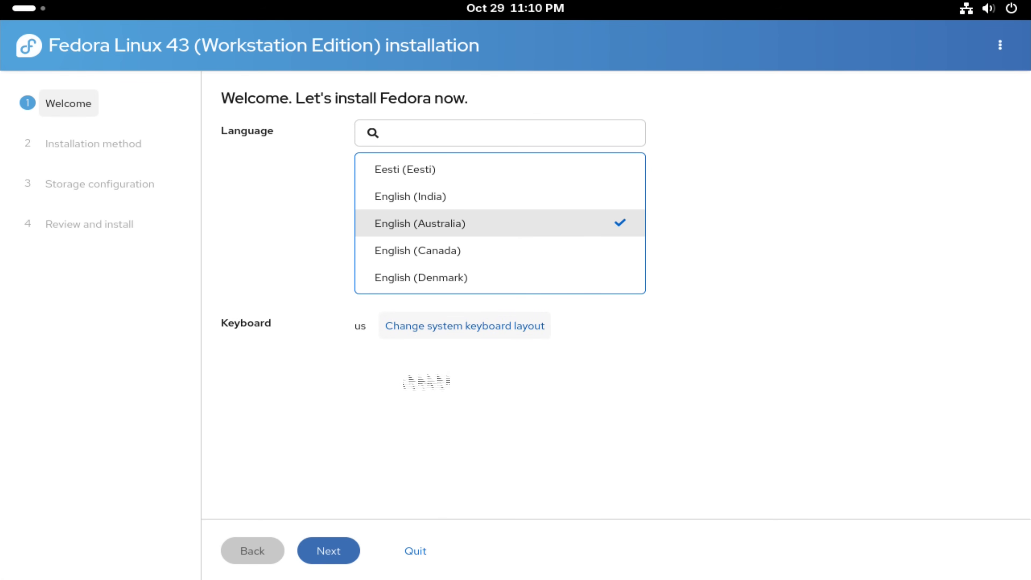
Step: Keep the default language and choose Mount point assignment as the installation method
{"action": "left_click", "coordinate": [345, 550]}
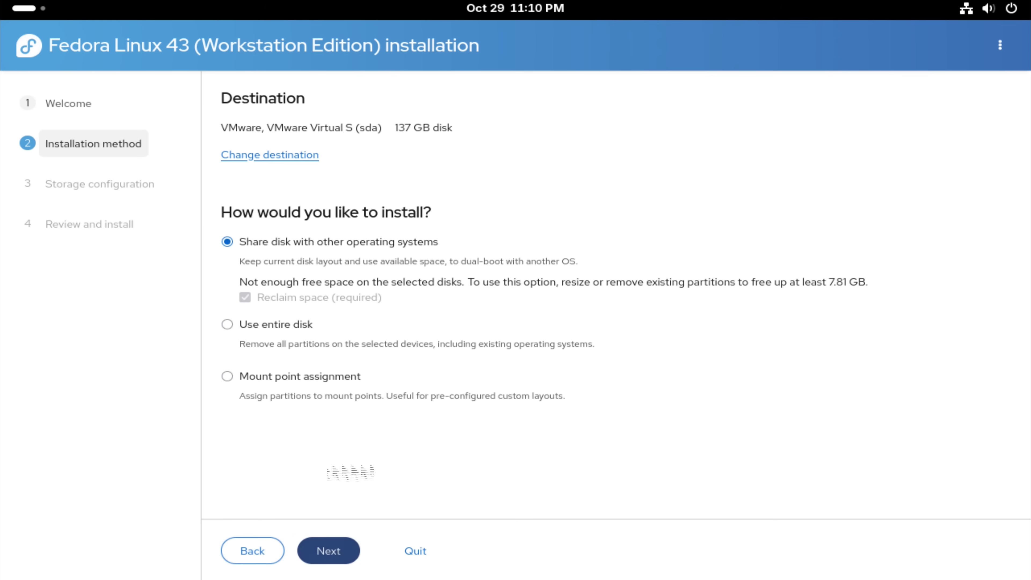
{"action": "left_click", "coordinate": [226, 379]}
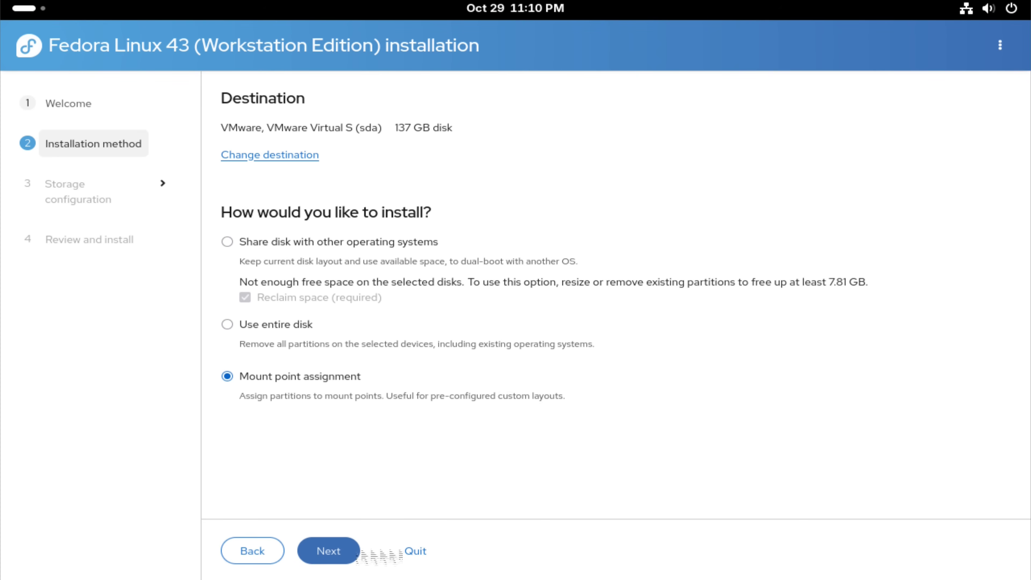
{"action": "left_click", "coordinate": [355, 552]}
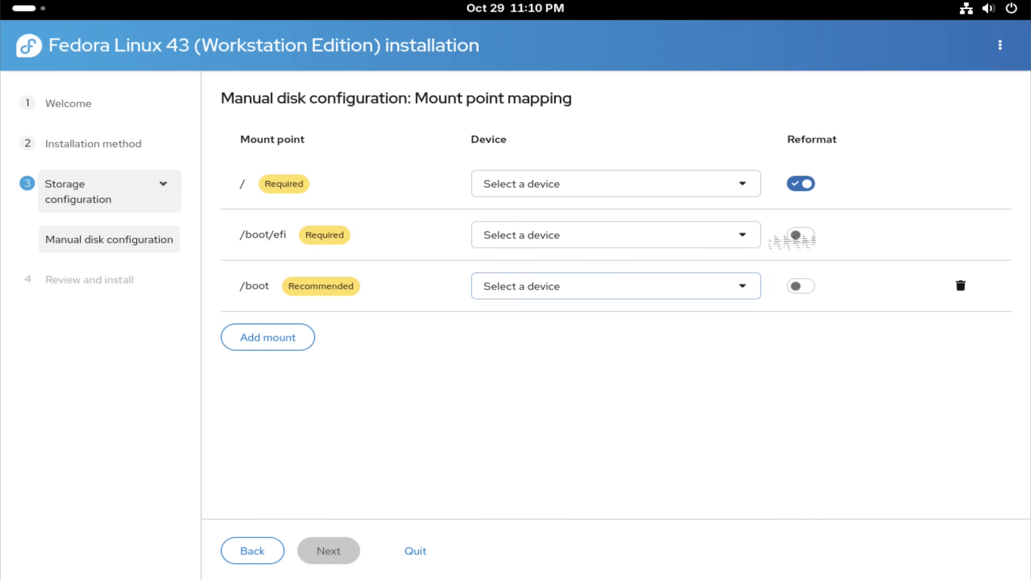
Step: Assign sda4 to /, sda1 to /boot/efi and sda2 to /boot
{"action": "left_click", "coordinate": [751, 190]}
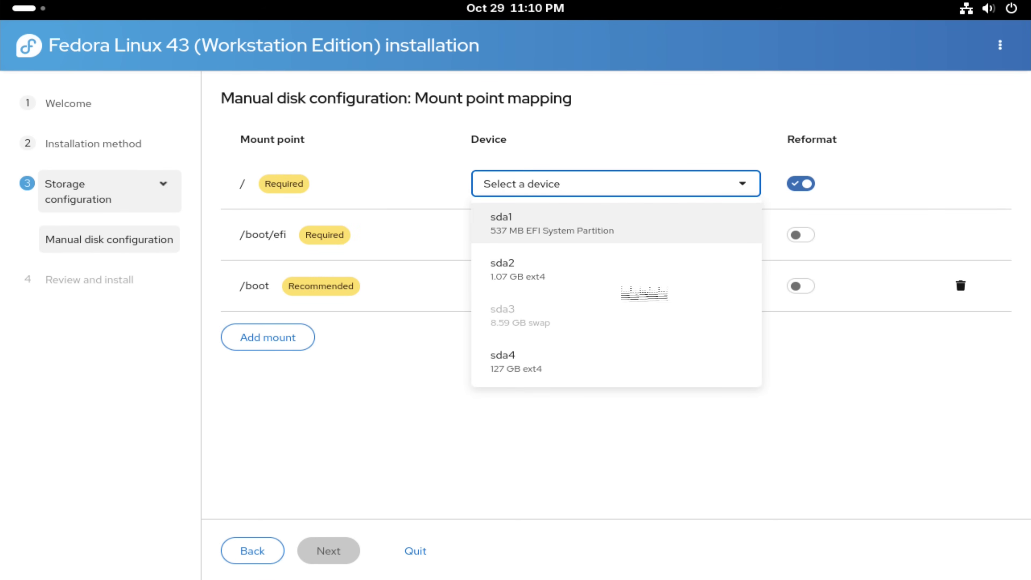
{"action": "left_click", "coordinate": [590, 376]}
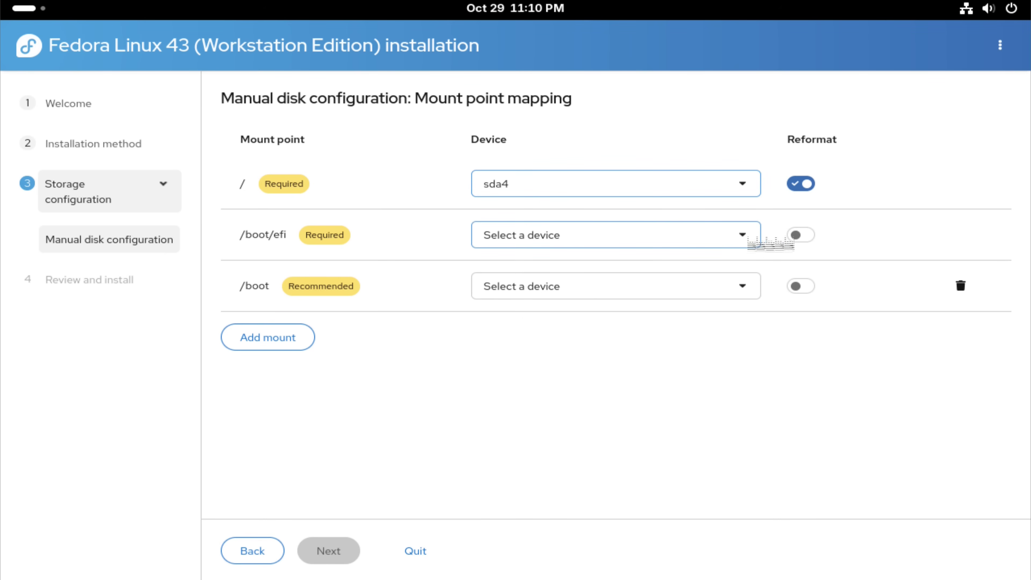
{"action": "left_click", "coordinate": [747, 235]}
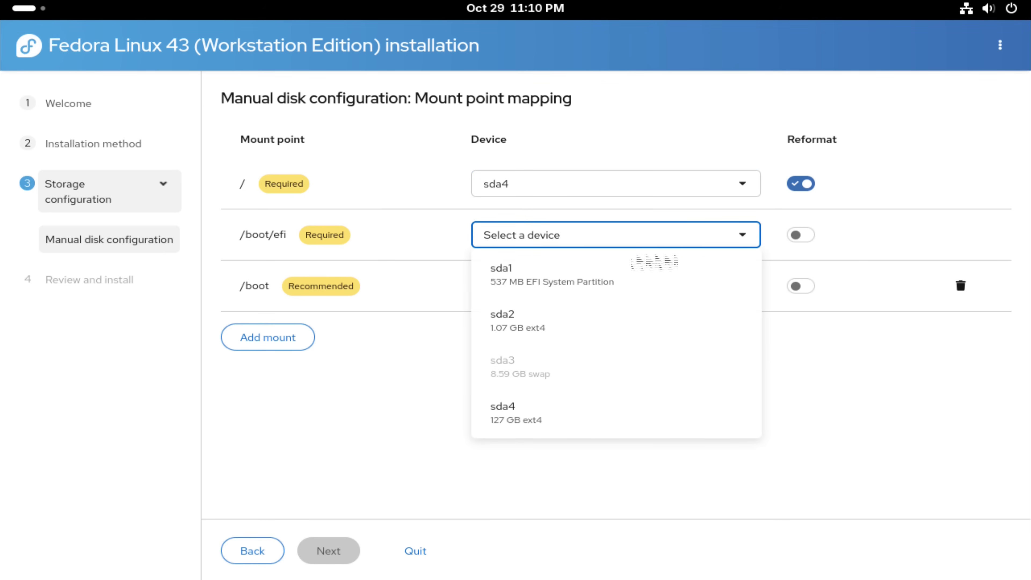
{"action": "left_click", "coordinate": [573, 291]}
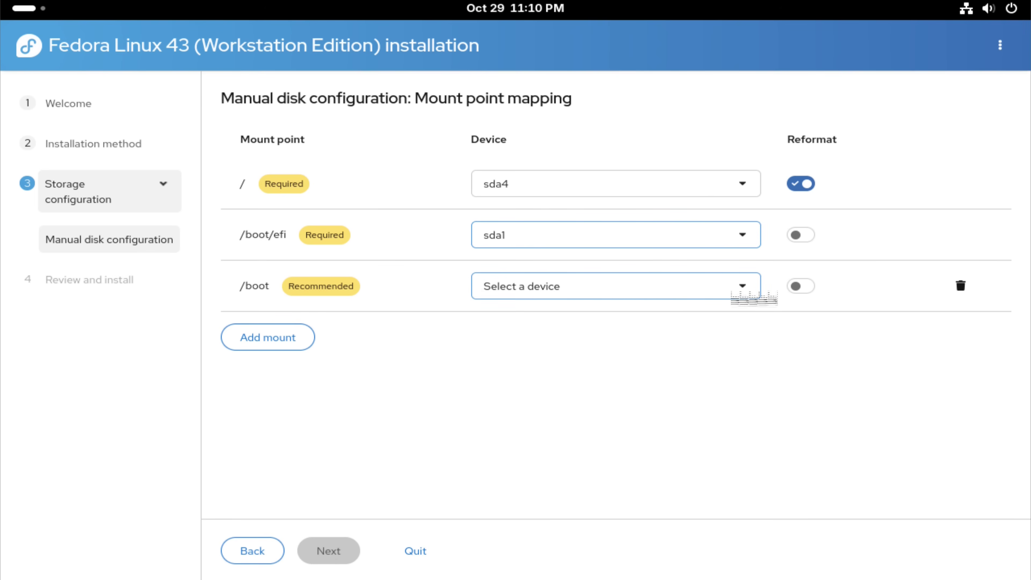
{"action": "left_click", "coordinate": [747, 289]}
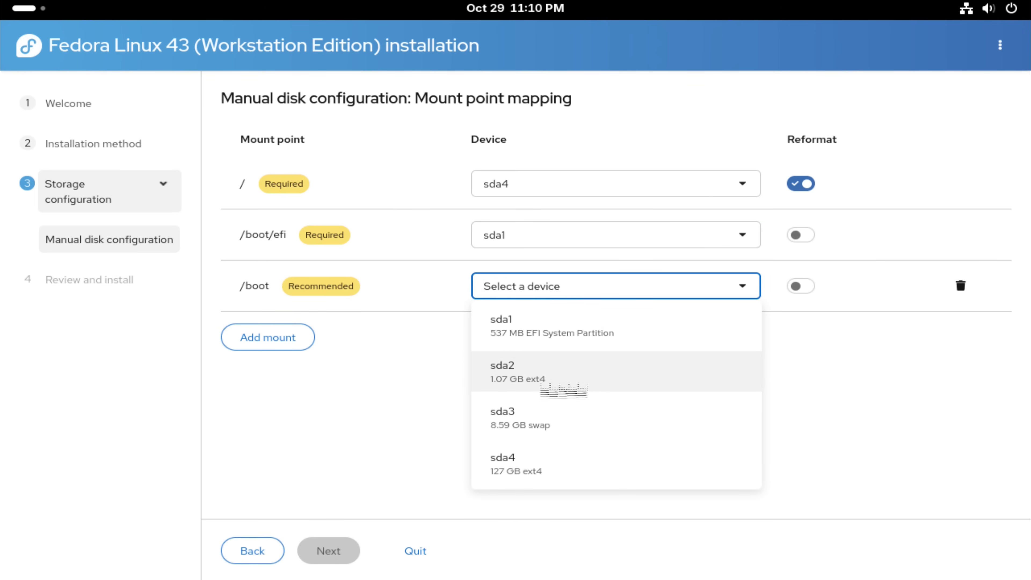
{"action": "left_click", "coordinate": [562, 387]}
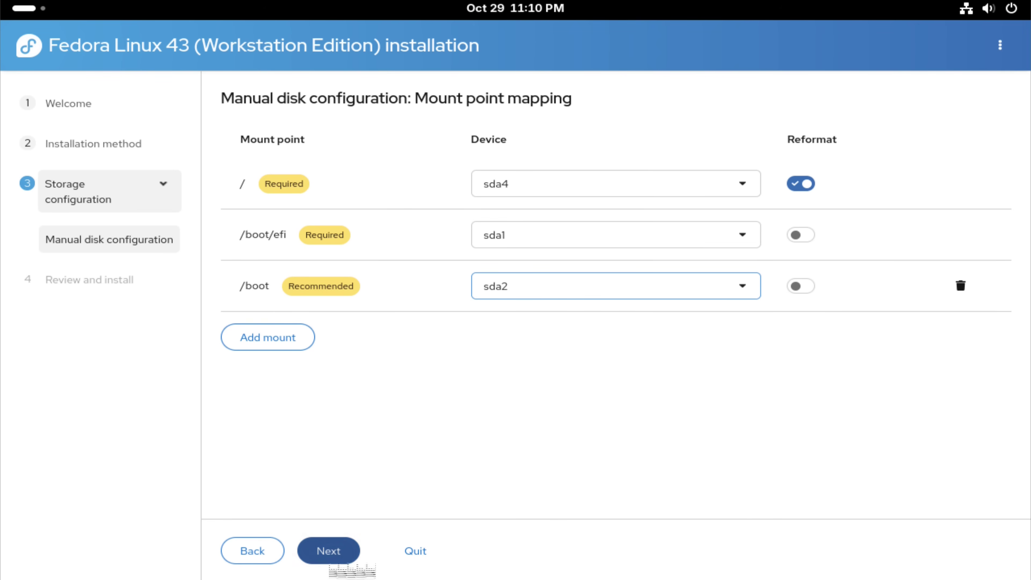
{"action": "left_click", "coordinate": [342, 562]}
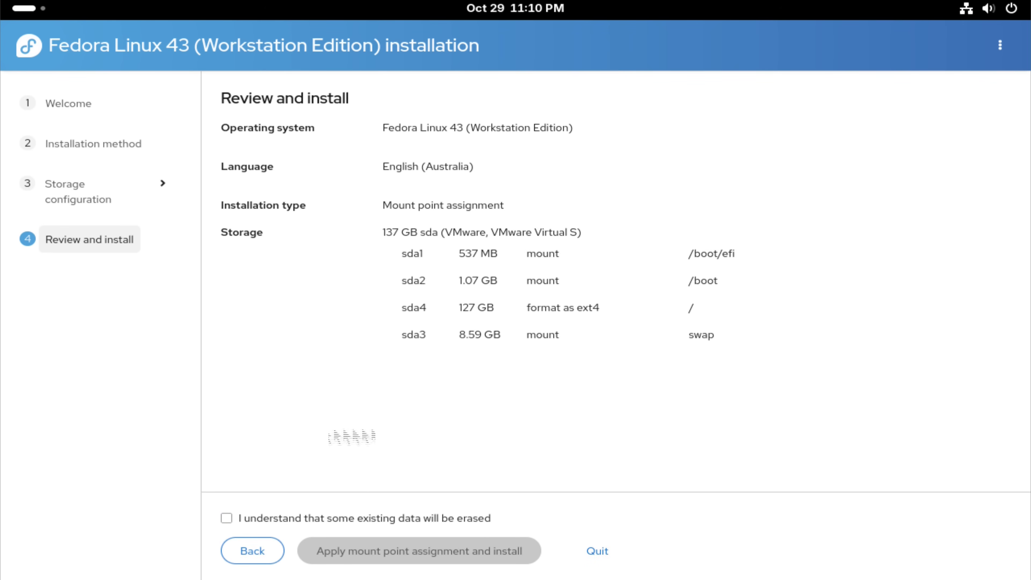
Step: Acknowledge that existing data will be erased and install Fedora Linux 43 with the mount point assignment
{"action": "left_click", "coordinate": [226, 518]}
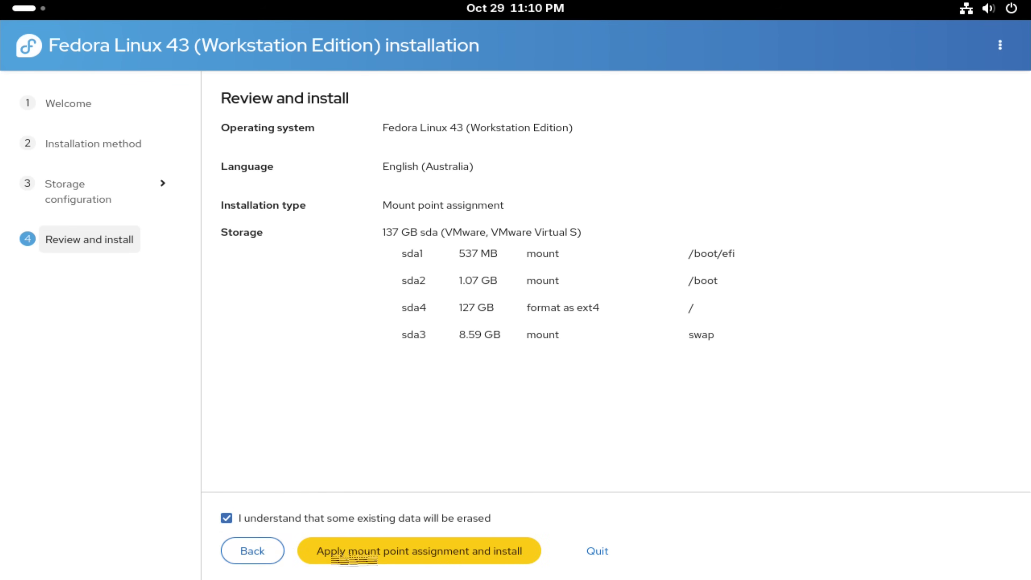
{"action": "left_click", "coordinate": [401, 560]}
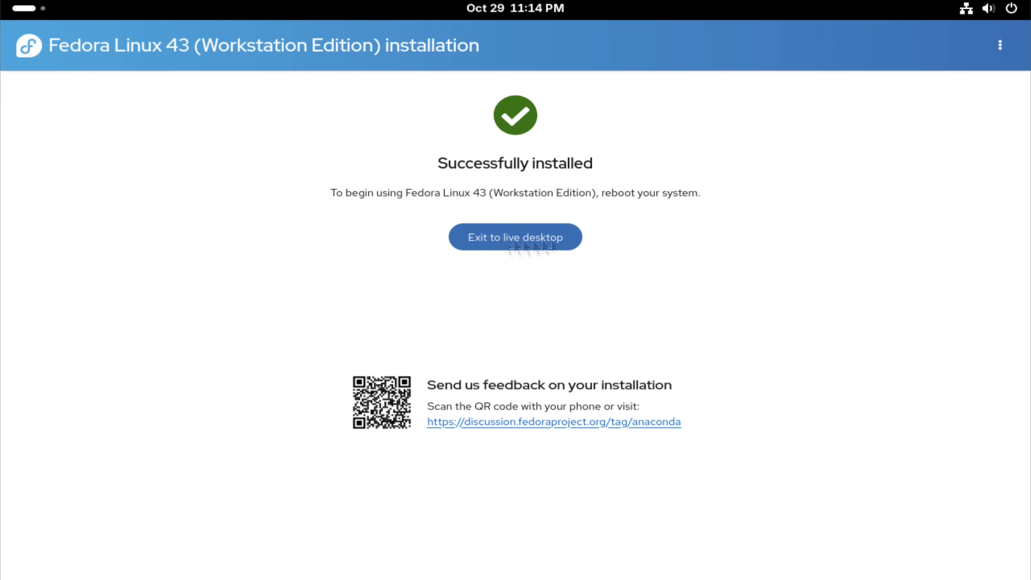
Step: Exit to the live desktop and restart the machine from the quick settings power menu
{"action": "left_click", "coordinate": [528, 244]}
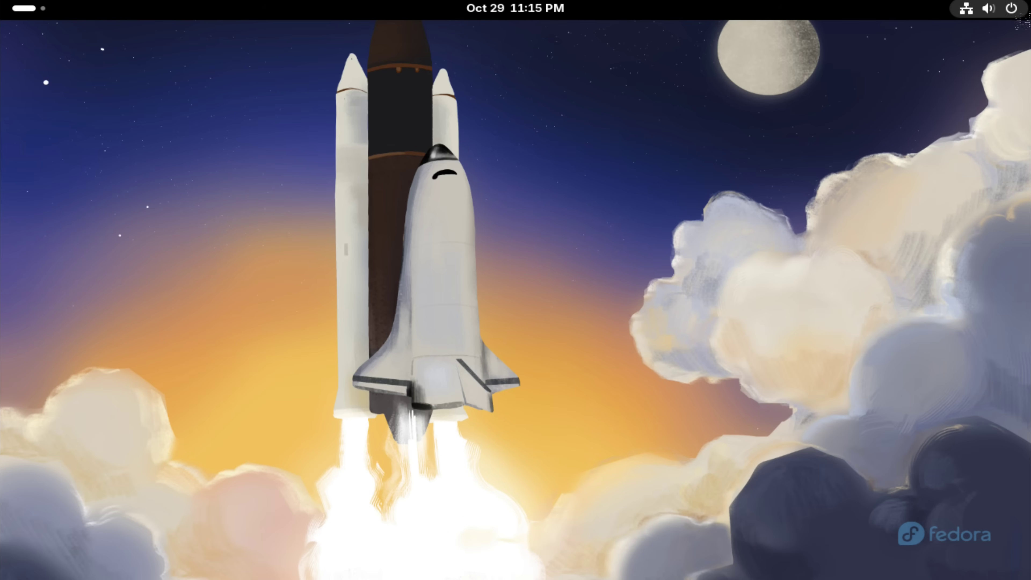
{"action": "left_click", "coordinate": [1019, 12]}
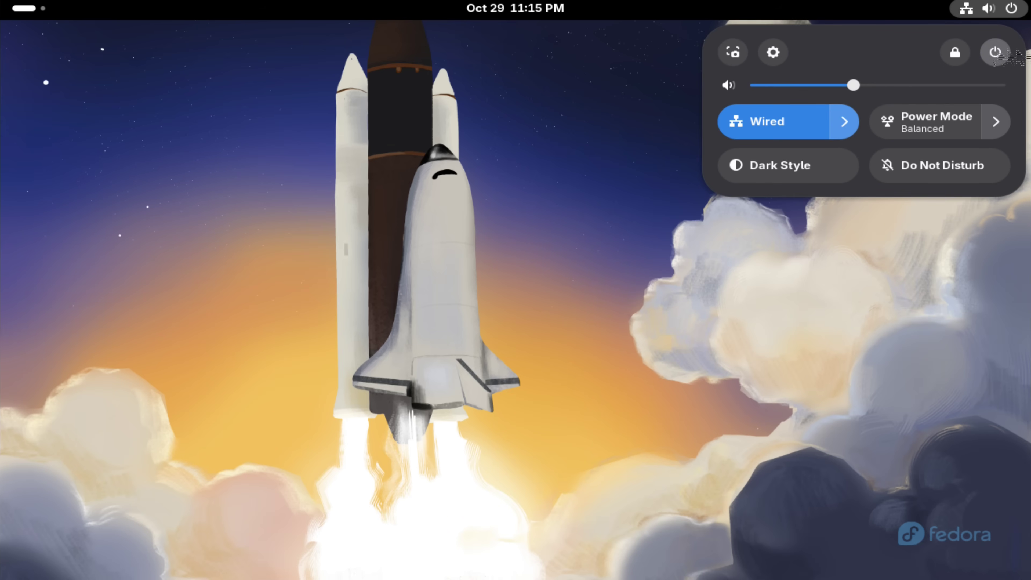
{"action": "key", "text": "Return"}
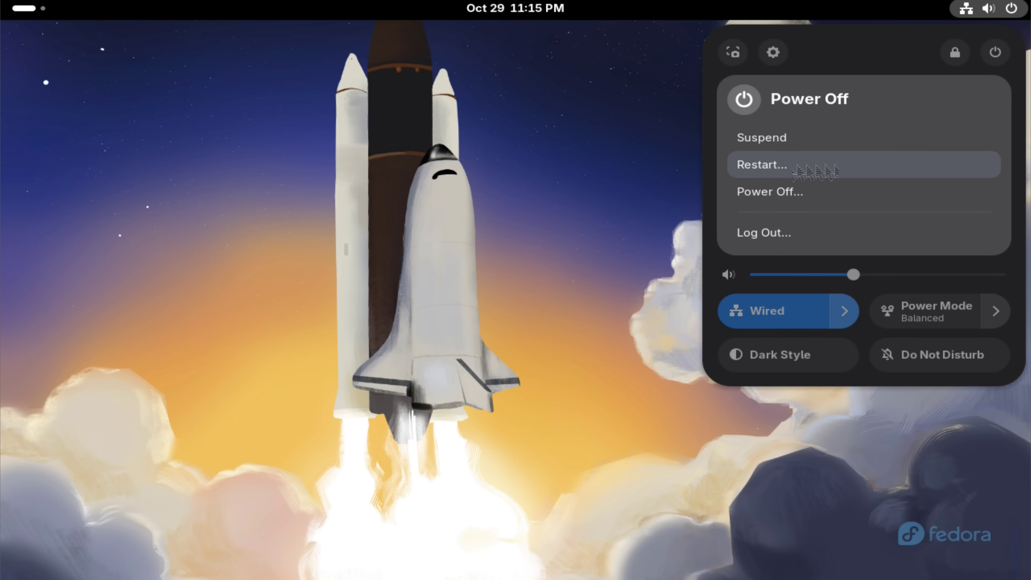
{"action": "left_click", "coordinate": [793, 165]}
{"action": "left_click", "coordinate": [582, 343]}
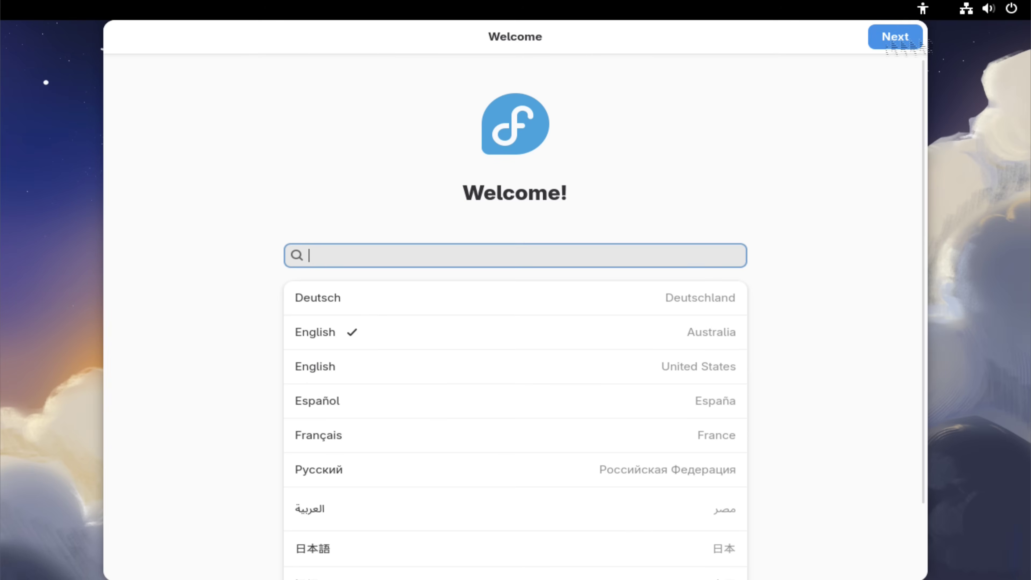
Step: Go past the Welcome and typing pages, turning off location services and automatic problem reporting
{"action": "left_click", "coordinate": [896, 39]}
{"action": "left_click", "coordinate": [886, 39]}
{"action": "left_click", "coordinate": [720, 254]}
{"action": "left_click", "coordinate": [726, 337]}
Step: Pick the MST time zone on the map and continue past Third-Party Repositories to About You
{"action": "left_click", "coordinate": [893, 37]}
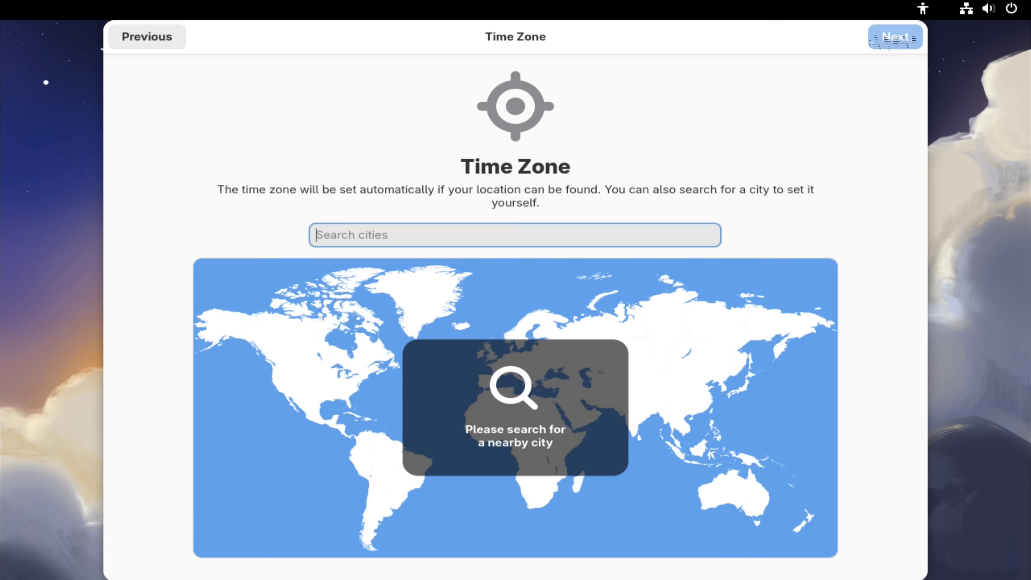
{"action": "left_click", "coordinate": [269, 336]}
{"action": "left_click", "coordinate": [895, 37]}
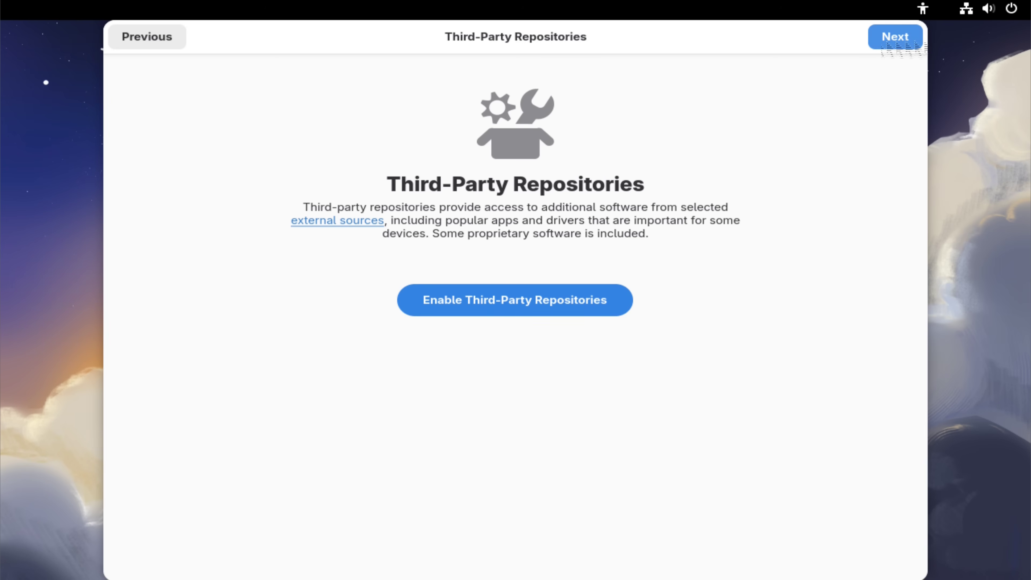
{"action": "left_click", "coordinate": [908, 40]}
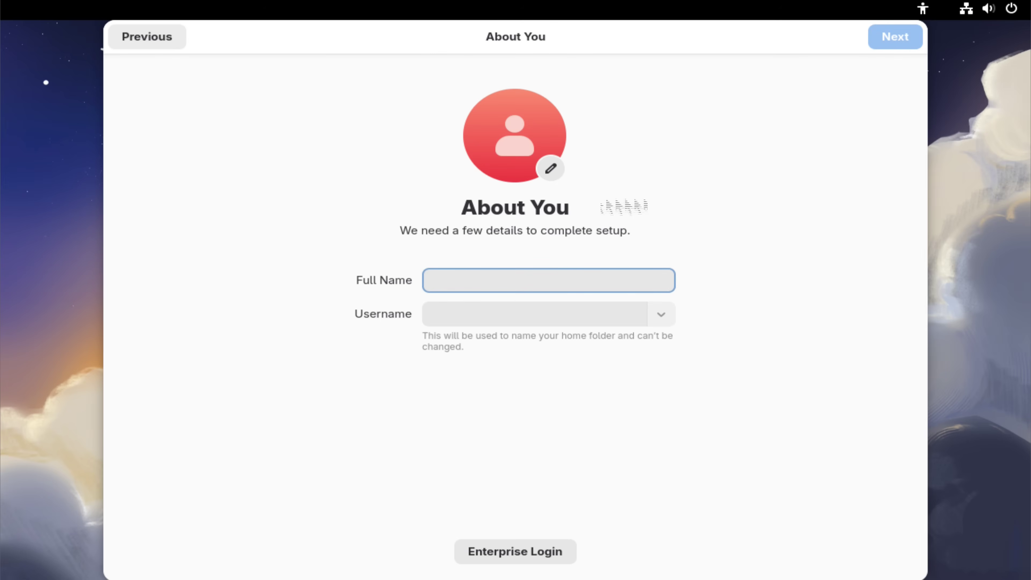